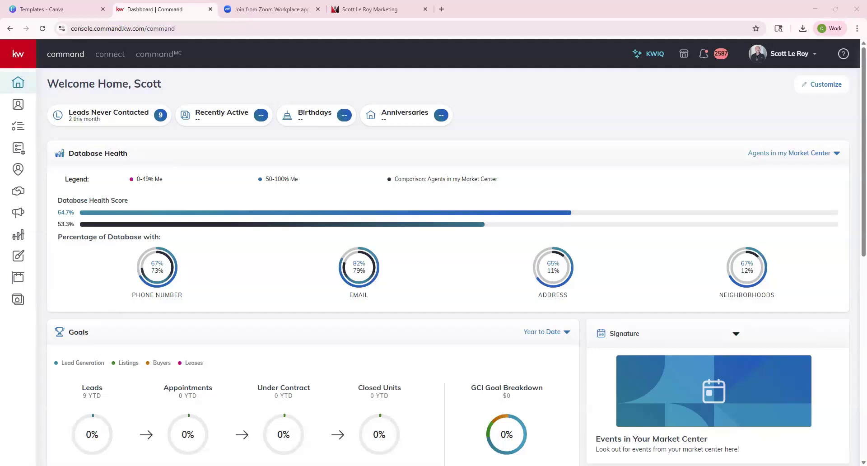
From SLM's Marketing Support templates, open the KW Modern Postcards template in Canva.
left_click(391, 7)
scroll(379, 226, "down", 4)
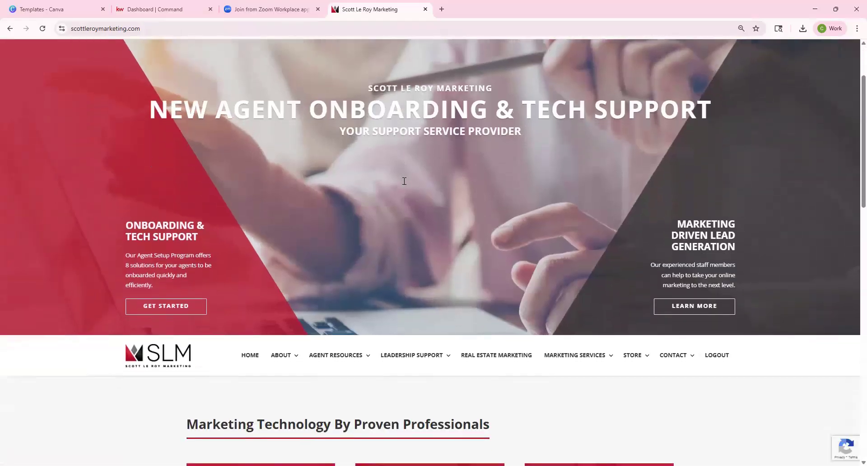
mouse_move(348, 270)
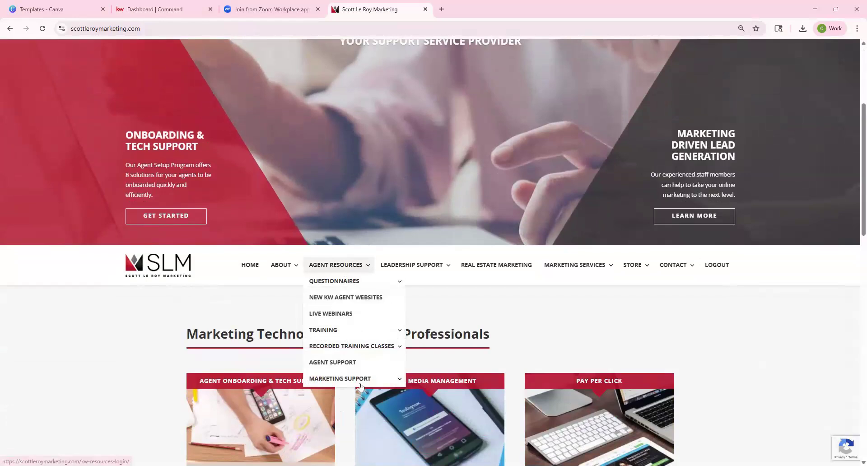
left_click(429, 443)
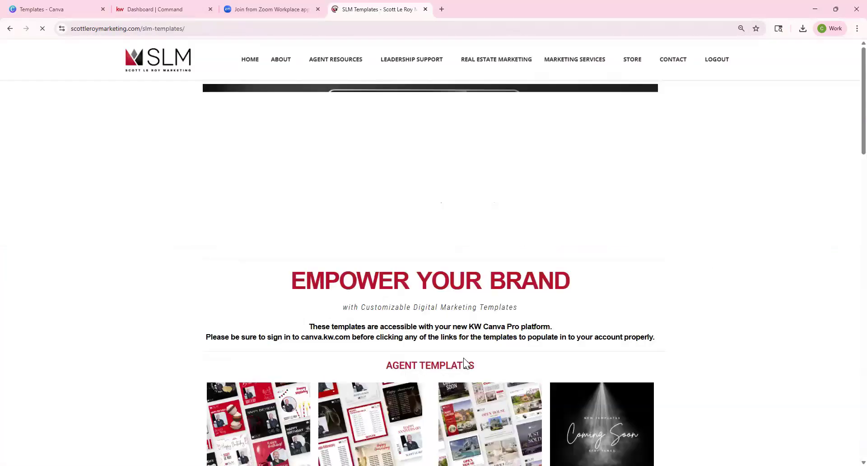
scroll(482, 411, "down", 2)
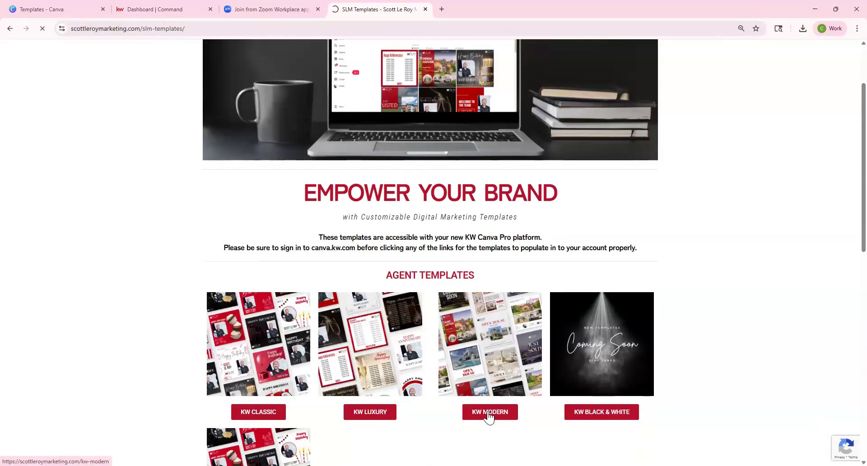
left_click(489, 413)
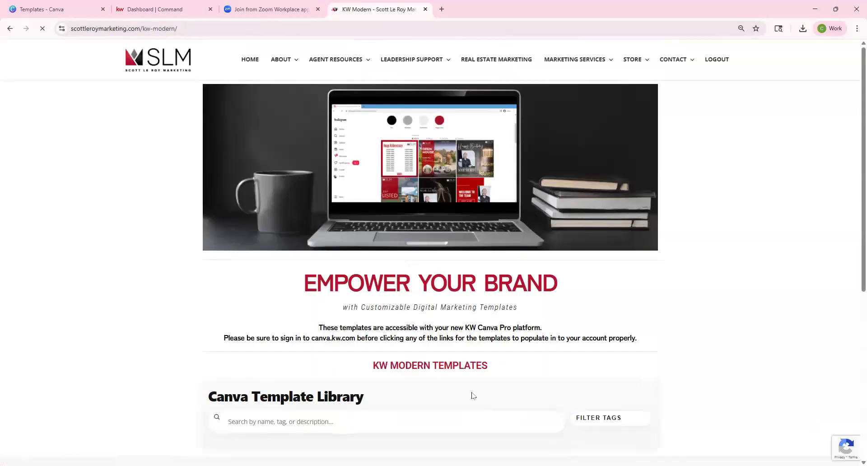
scroll(468, 384, "down", 4)
scroll(470, 385, "down", 5)
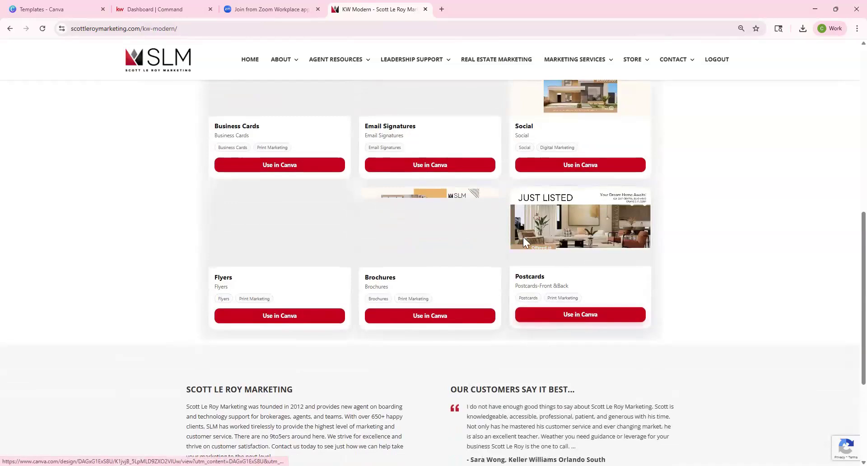
left_click(580, 319)
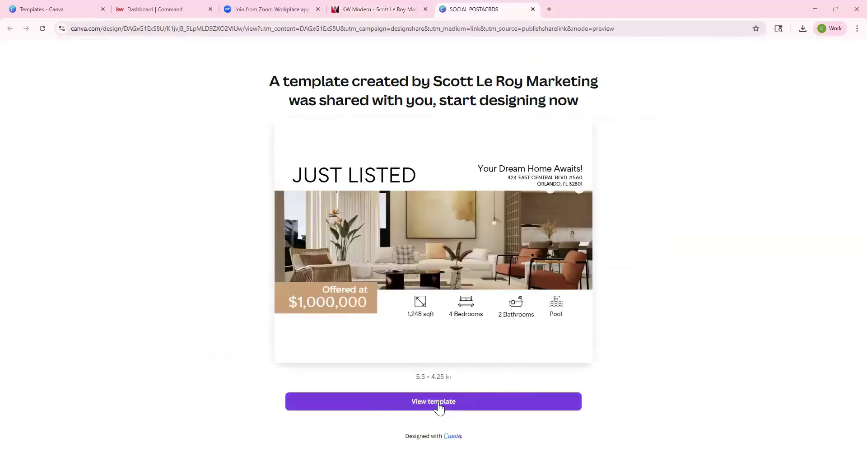
View the shared Just Listed postcard template and open an editable copy of it.
left_click(442, 404)
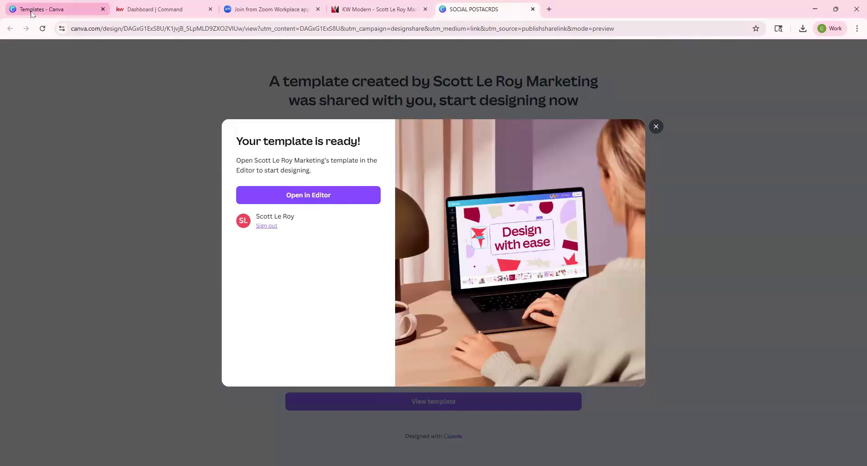
left_click(319, 201)
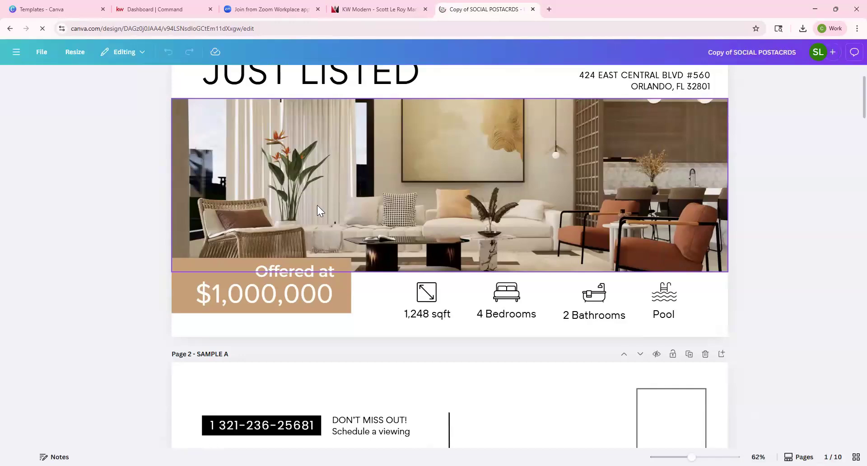
scroll(317, 207, "down", 15)
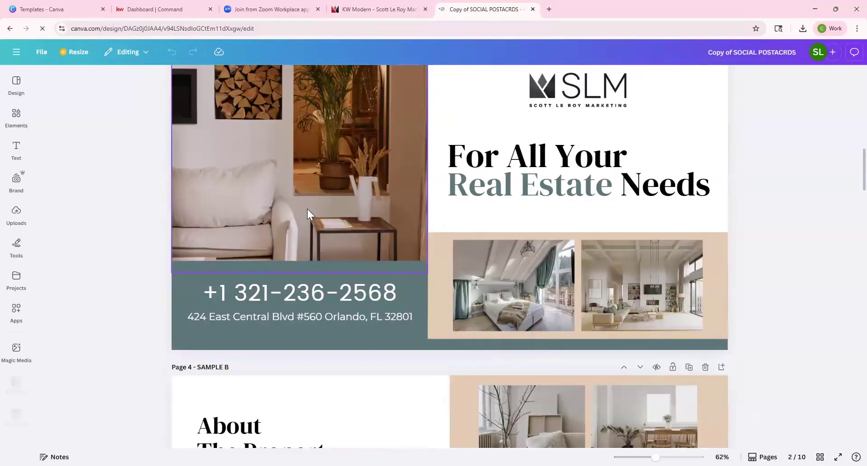
scroll(307, 209, "down", 20)
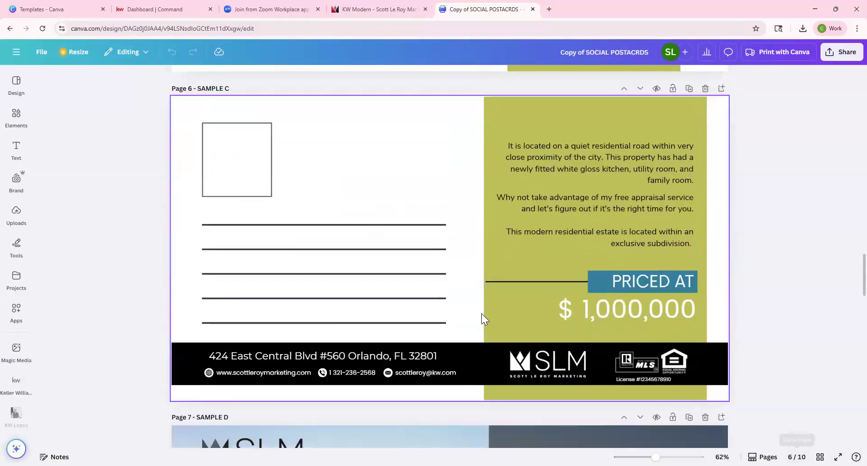
scroll(482, 313, "down", 15)
scroll(483, 313, "down", 12)
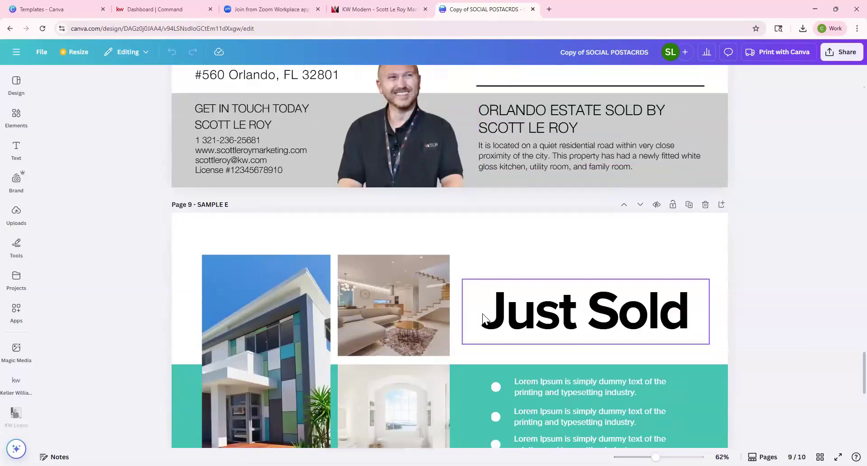
scroll(483, 313, "up", 7)
scroll(484, 312, "up", 20)
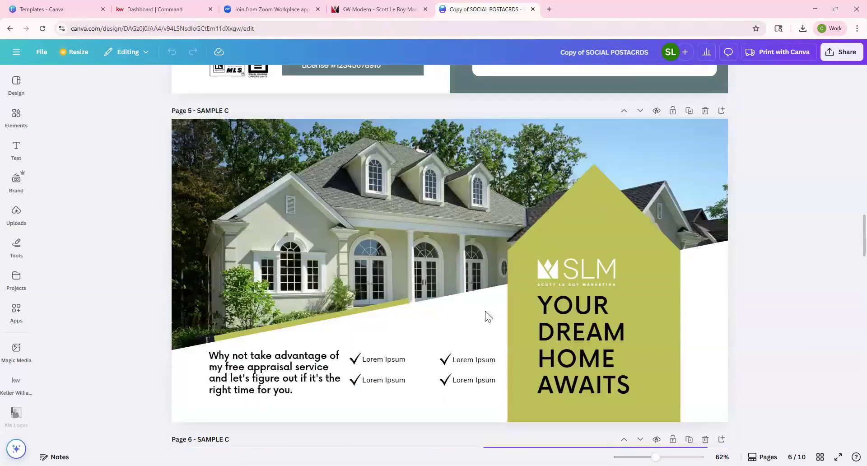
scroll(485, 311, "up", 20)
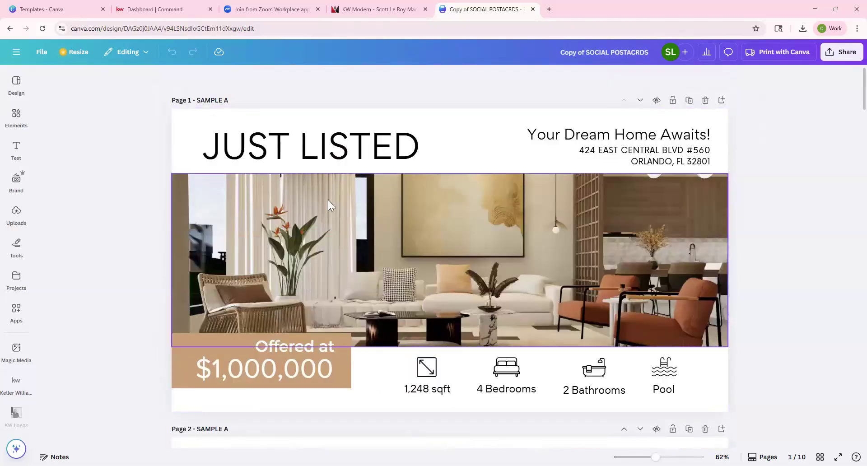
Upload the house-with-pool Screenshot file from Downloads to Canva's Uploads.
left_click(339, 234)
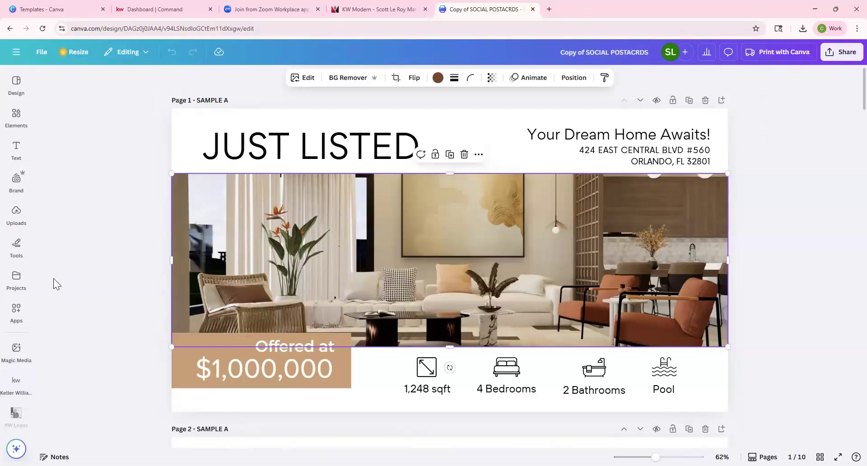
left_click(14, 220)
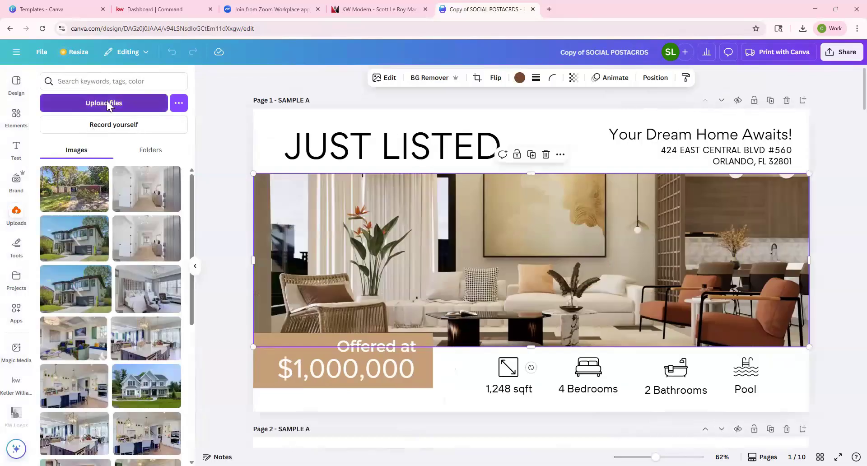
left_click(107, 100)
left_click(40, 138)
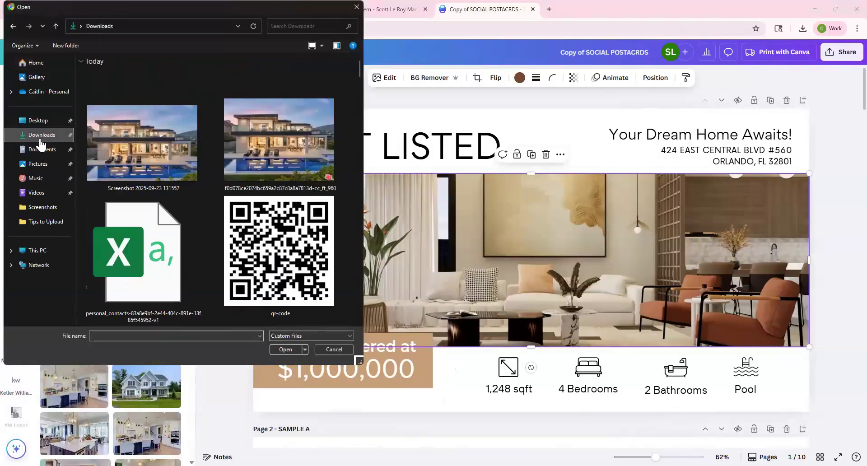
double_click(151, 151)
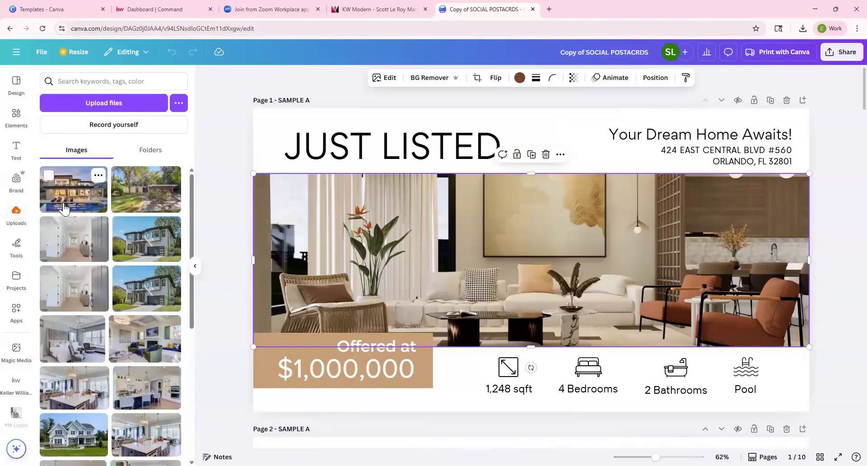
Replace page 1's living-room photo with the uploaded house-with-pool image.
left_click_drag(272, 234, 272, 234)
double_click(515, 248)
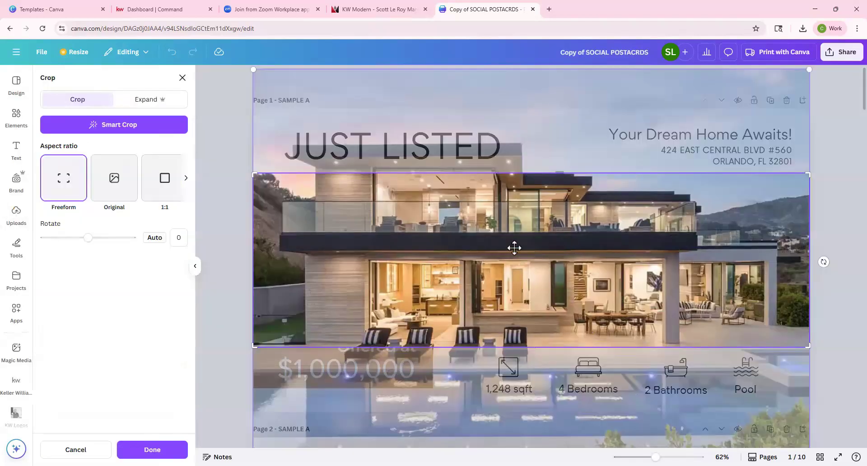
left_click(229, 224)
Resize and recrop the house photo to span behind the headline, price and icons row.
left_click_drag(801, 177, 735, 201)
left_click_drag(734, 271, 806, 270)
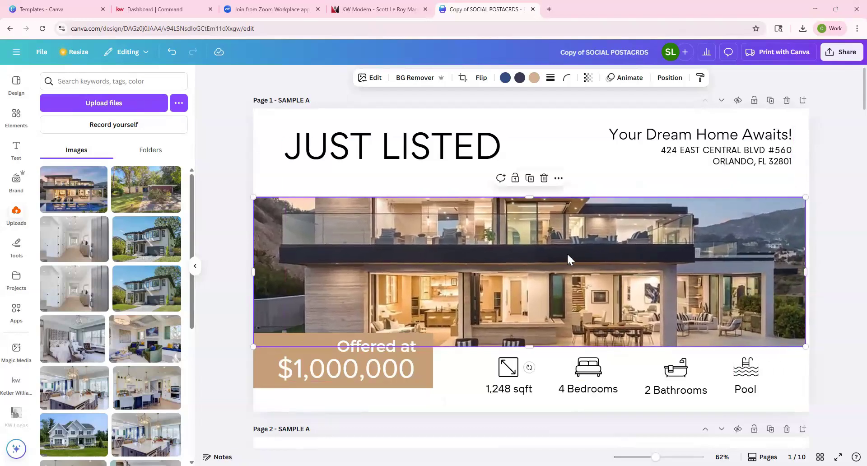
left_click_drag(531, 198, 540, 107)
double_click(564, 215)
left_click_drag(560, 236, 559, 201)
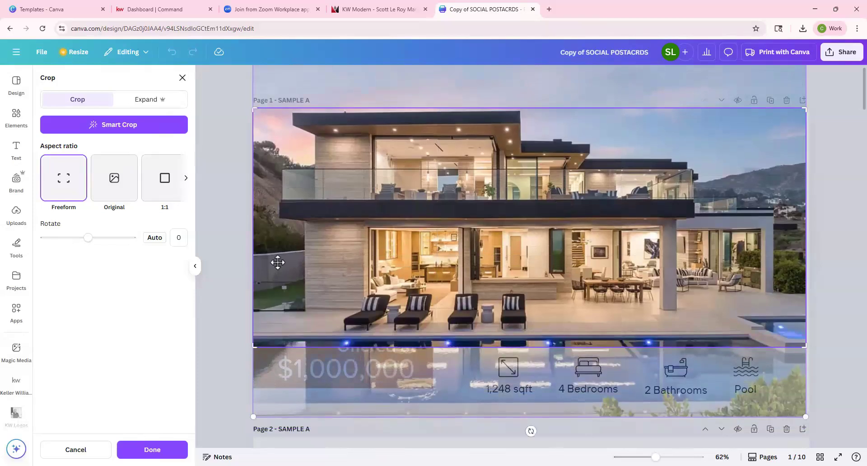
left_click(230, 197)
left_click_drag(529, 344, 529, 374)
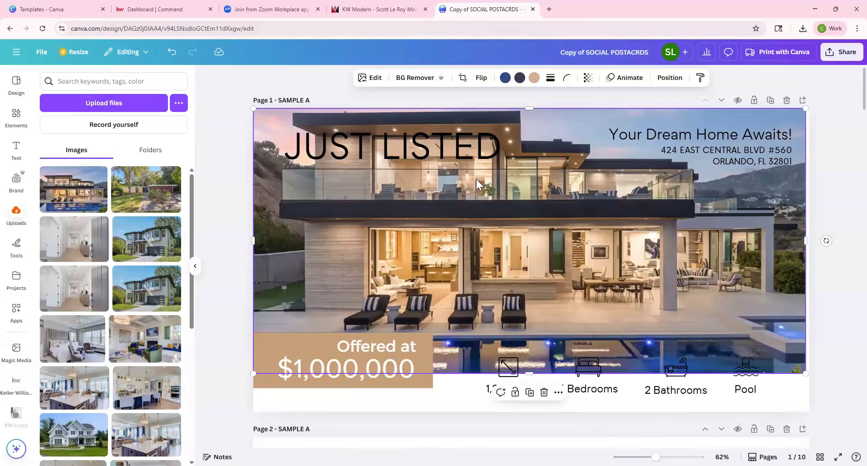
Lower the house photo's transparency from 100 to 88 and nudge it slightly right.
left_click(463, 150)
left_click(564, 217)
left_click(589, 78)
left_click_drag(610, 113, 603, 122)
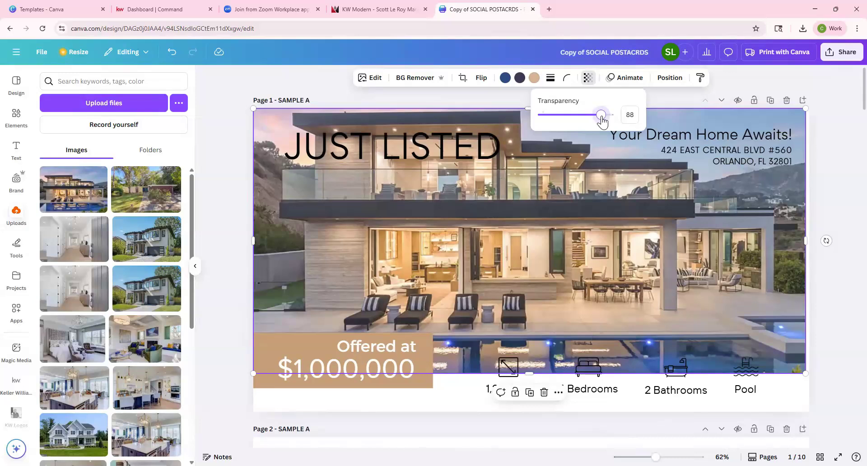
left_click(831, 319)
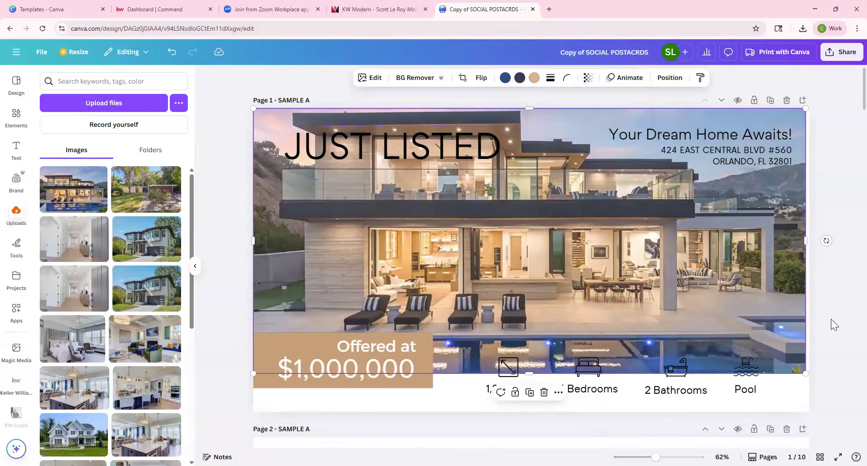
left_click_drag(713, 306, 715, 308)
left_click(831, 319)
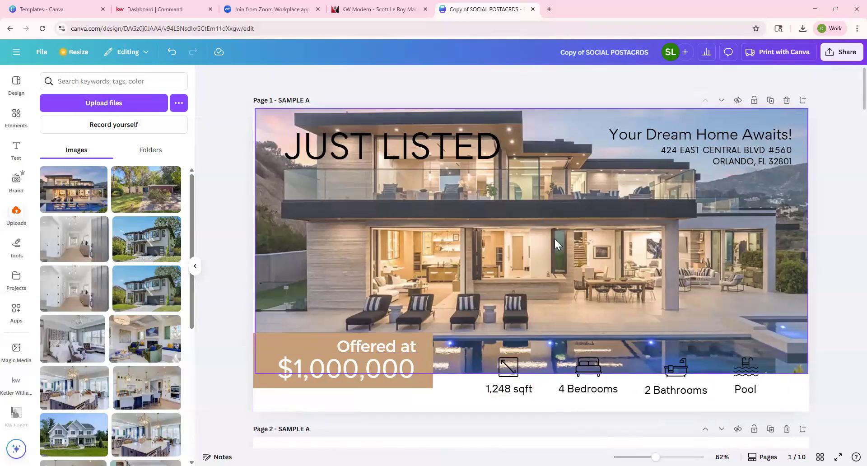
scroll(554, 237, "down", 5)
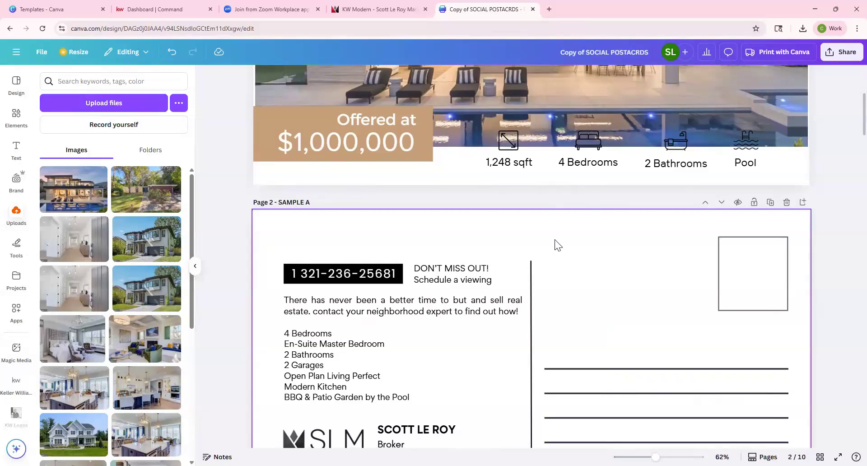
scroll(554, 240, "down", 2)
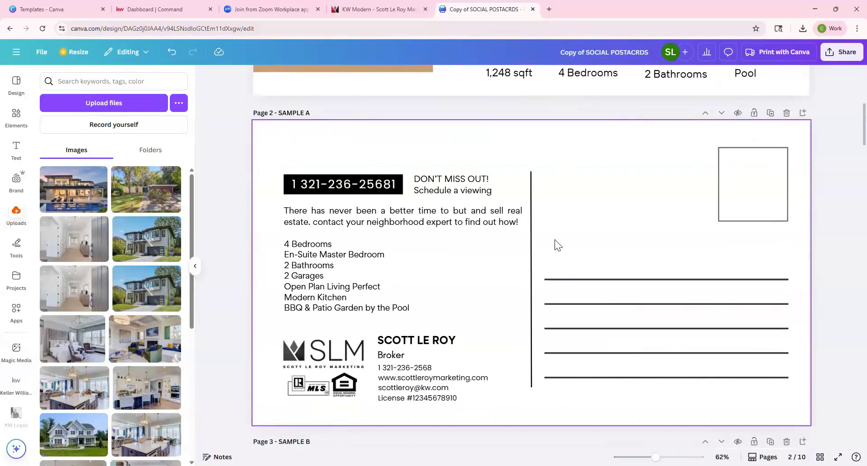
scroll(555, 239, "up", 1)
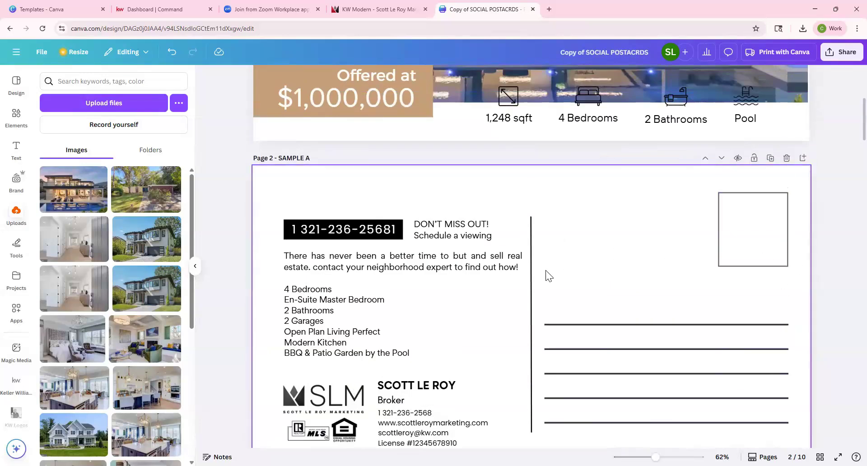
scroll(549, 273, "up", 5)
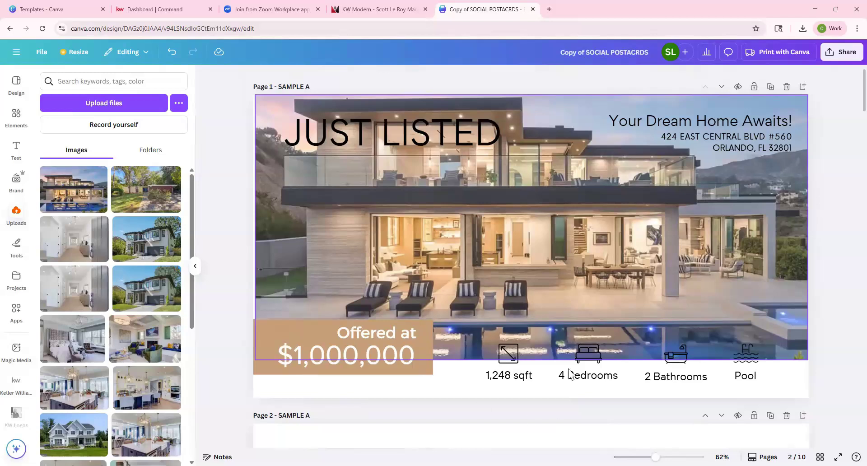
scroll(569, 373, "down", 3)
scroll(678, 381, "down", 4)
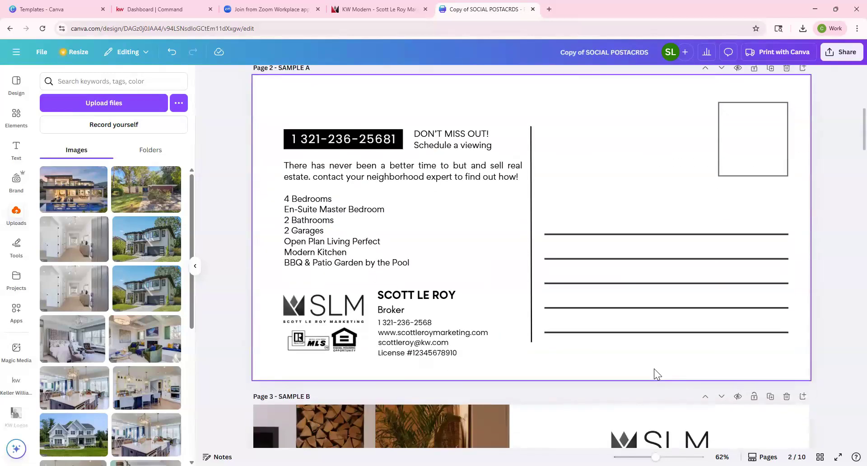
scroll(450, 230, "up", 7)
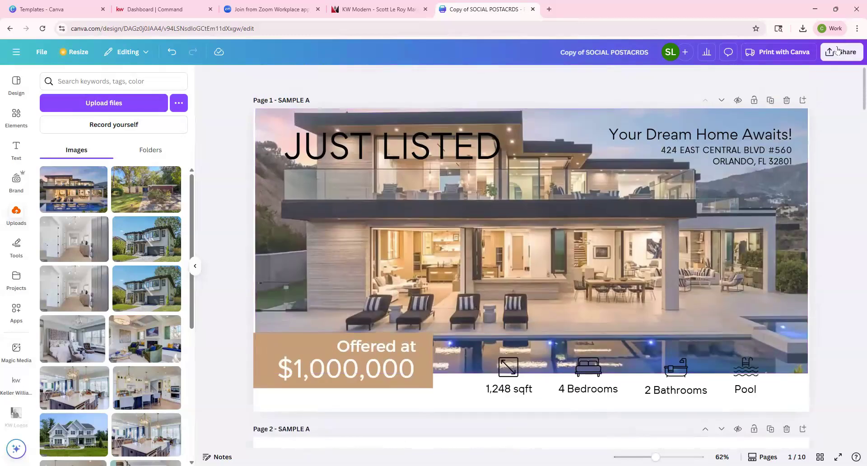
Download only pages 1 and 2 as PNG images, then go to the Command dashboard.
left_click(843, 53)
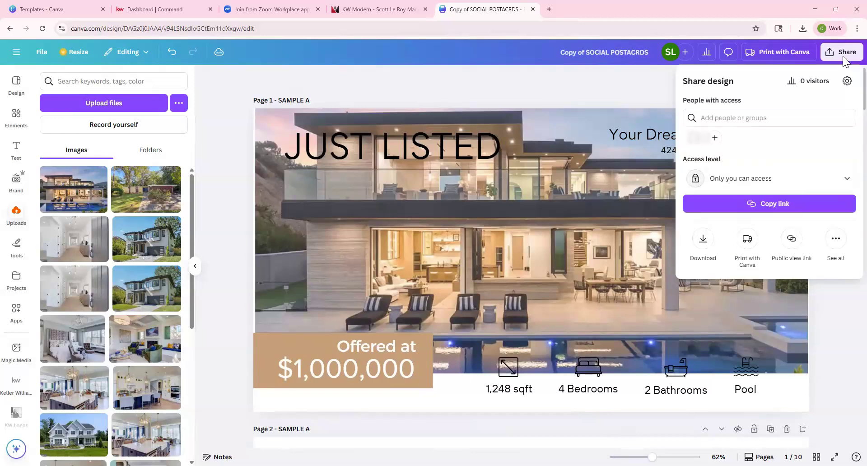
left_click(705, 242)
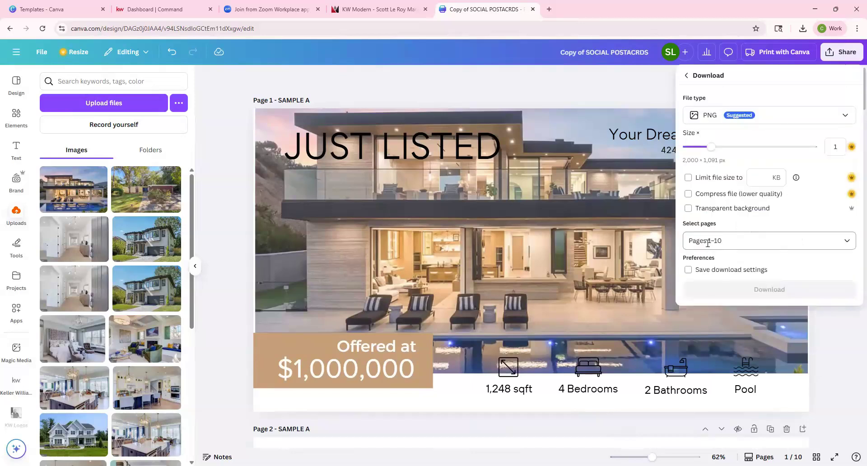
left_click(771, 115)
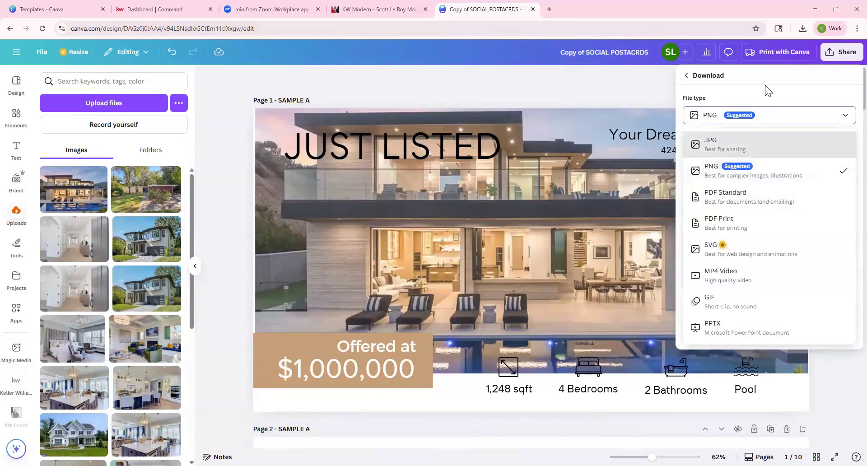
left_click(775, 114)
left_click(752, 239)
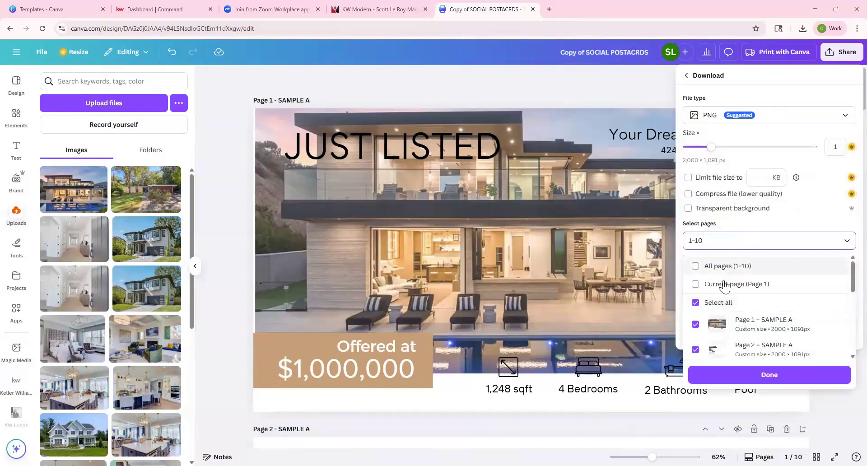
left_click(695, 302)
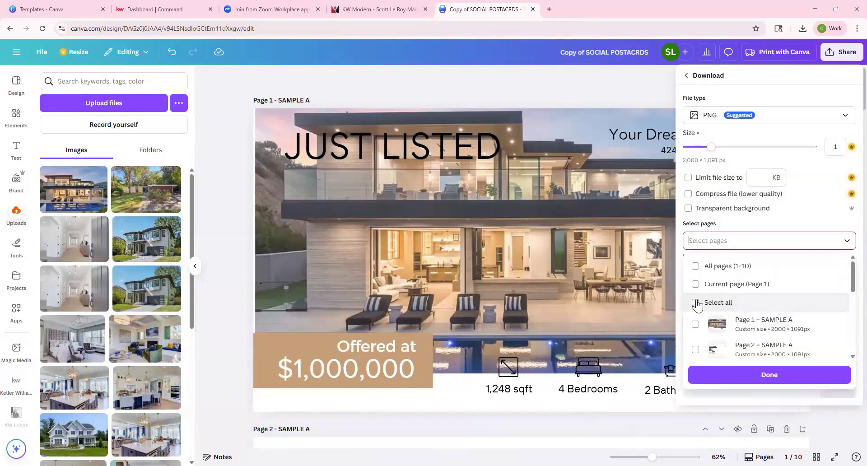
left_click(696, 324)
left_click(696, 349)
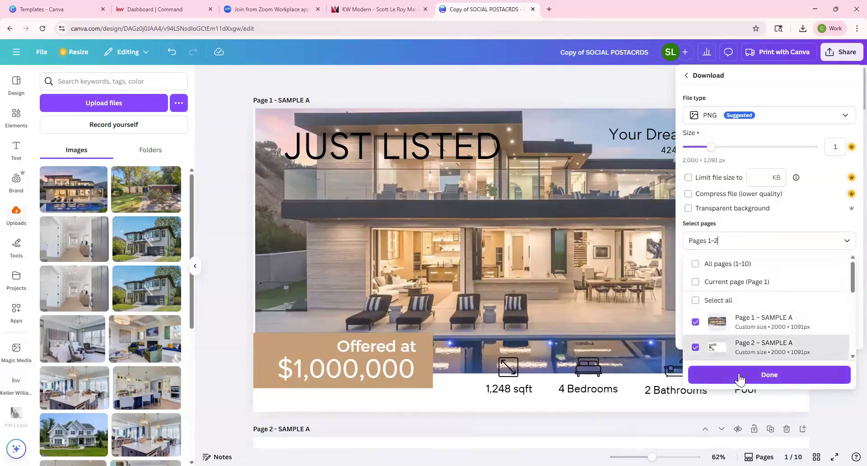
left_click(741, 376)
left_click(766, 290)
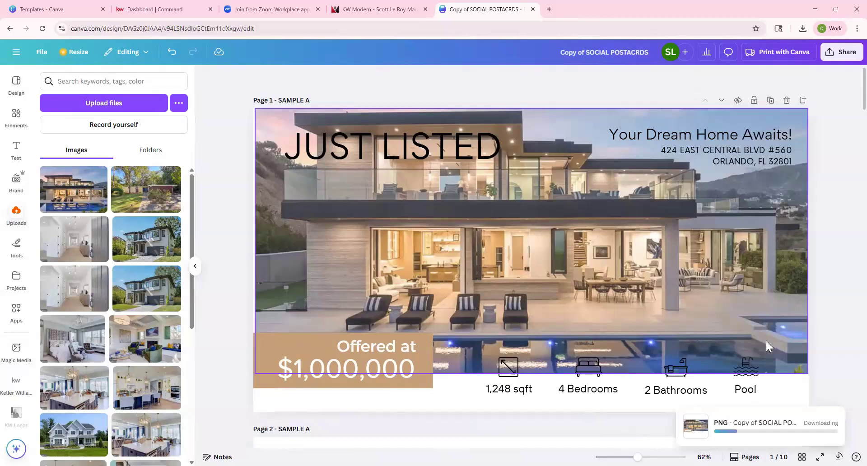
left_click(159, 18)
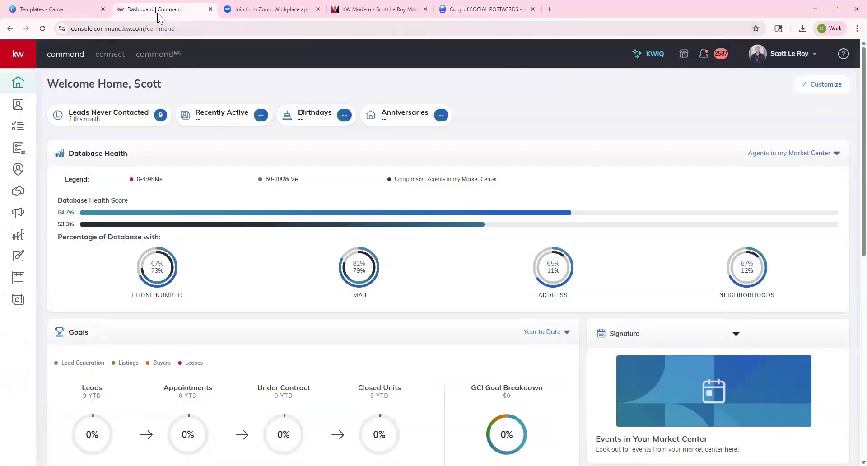
Start a new Direct Mail campaign and check the downloaded postcard files.
left_click(17, 213)
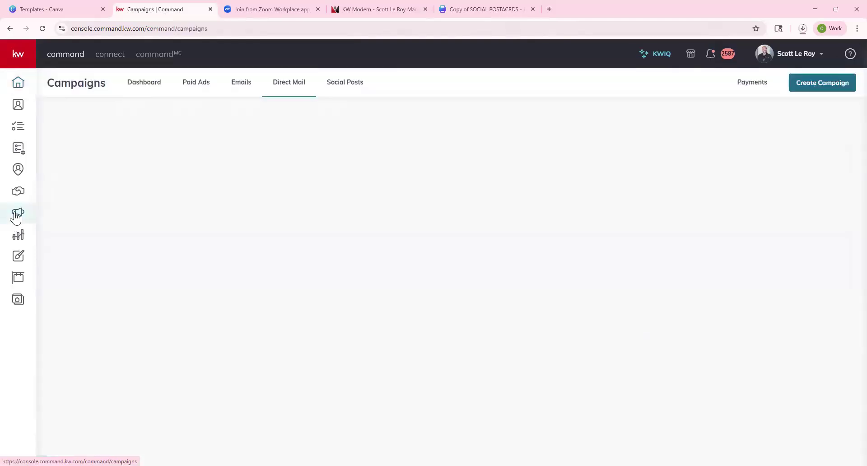
left_click(815, 83)
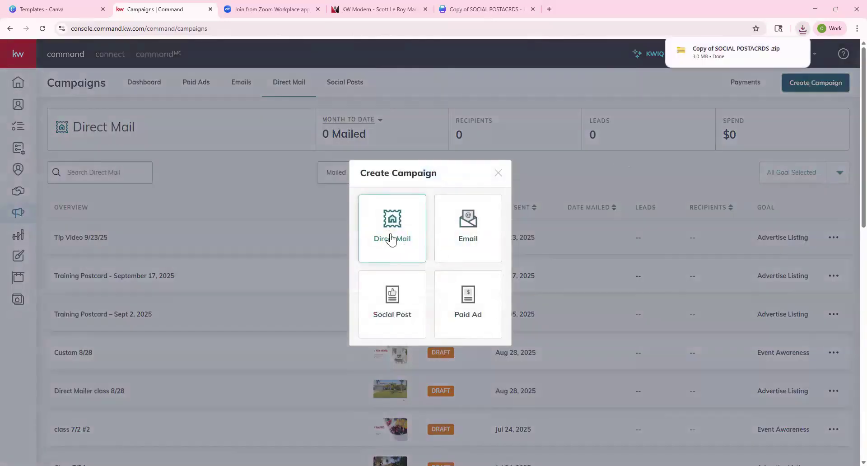
left_click(391, 239)
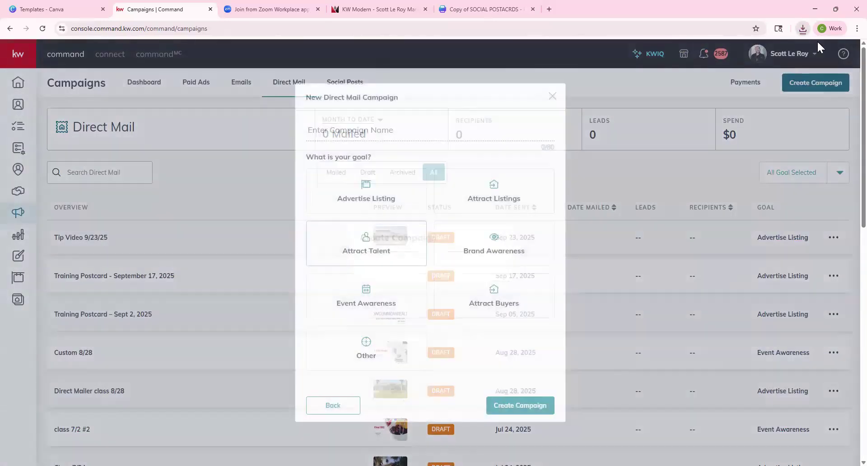
left_click(803, 28)
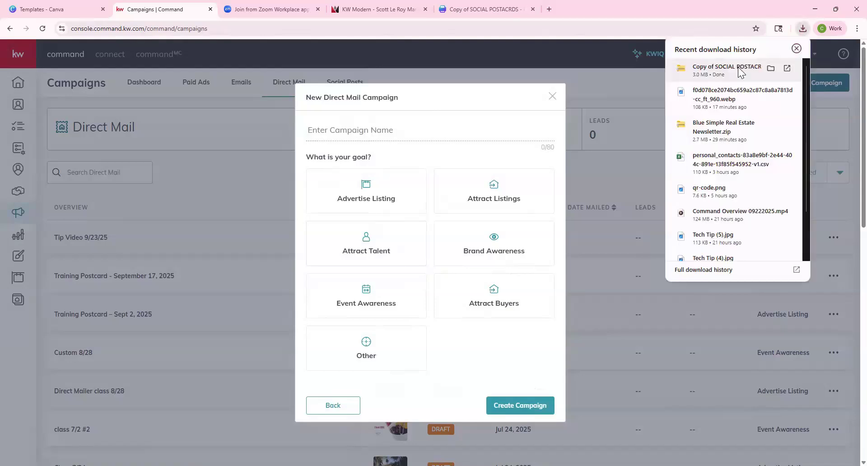
left_click(474, 178)
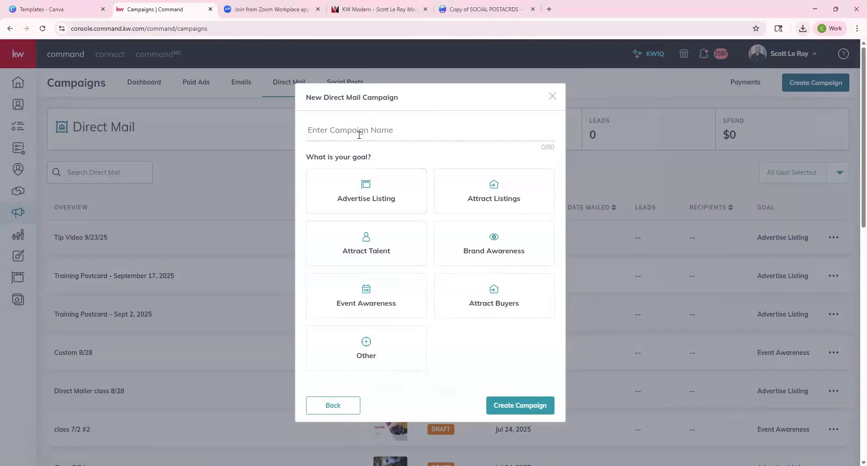
Name the campaign 'canva custom', set its goal to Other, and create it.
left_click(359, 134)
type("canva custom")
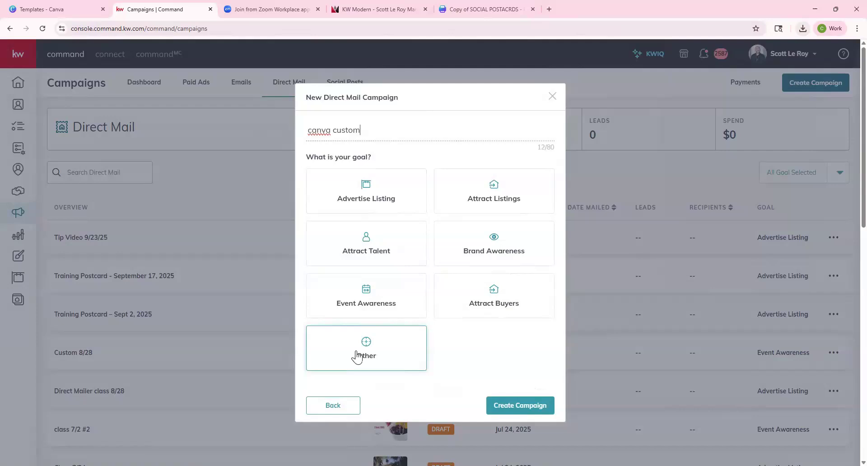
left_click(366, 344)
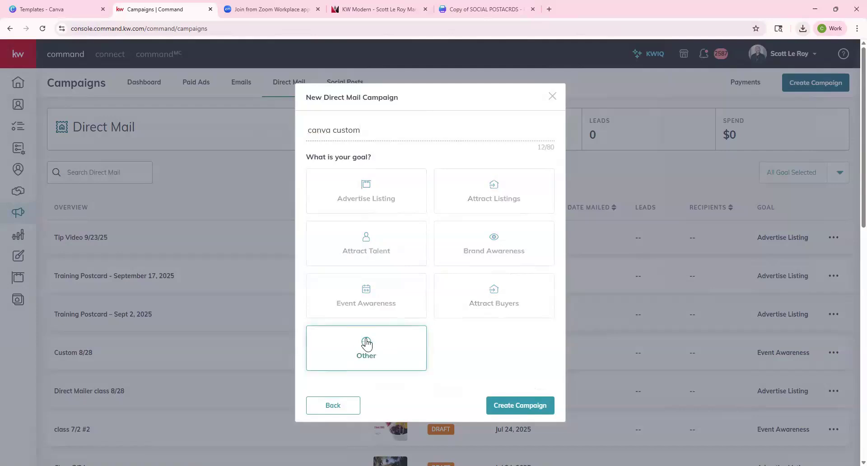
left_click(516, 406)
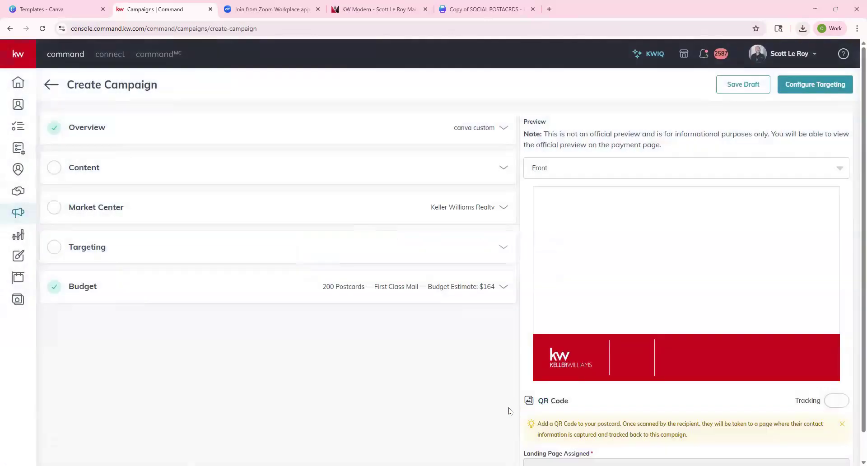
Set the campaign content to 'Upload a custom template'.
left_click(504, 167)
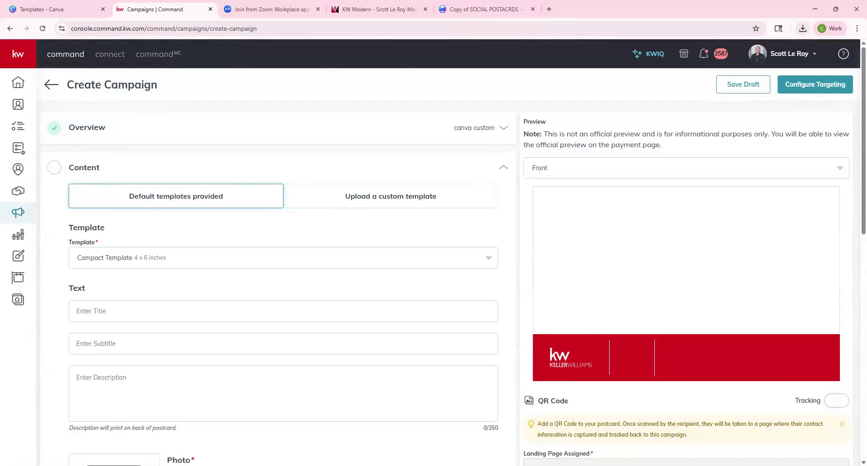
left_click(382, 198)
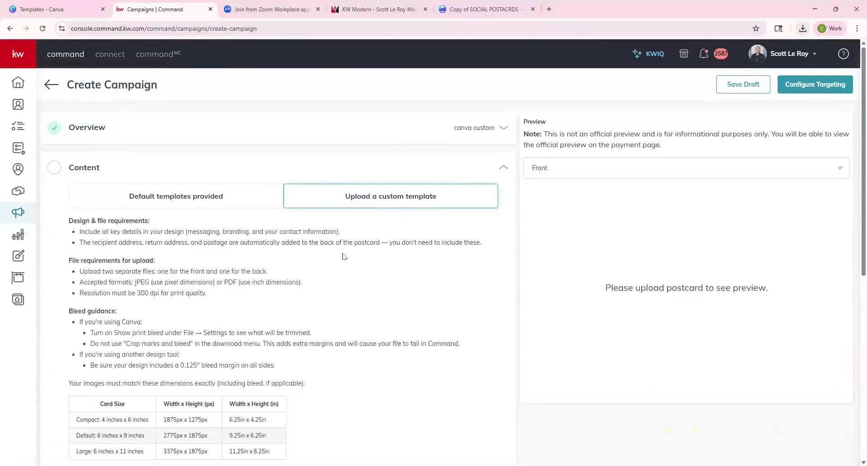
scroll(342, 256, "down", 2)
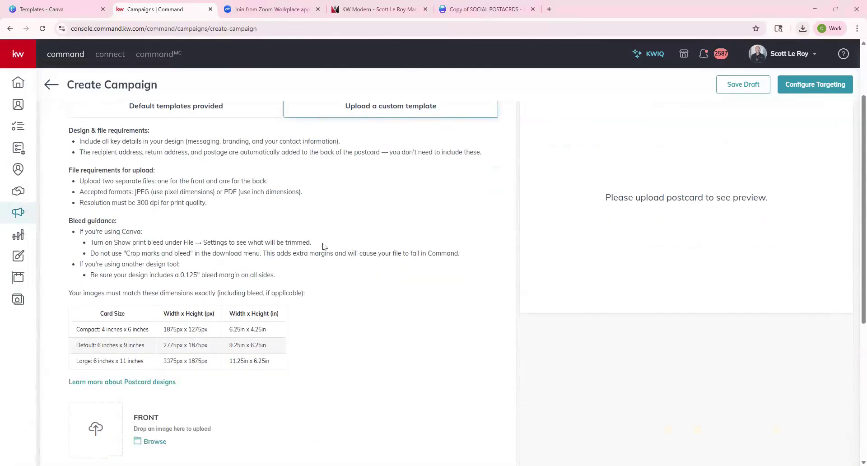
scroll(324, 240, "down", 1)
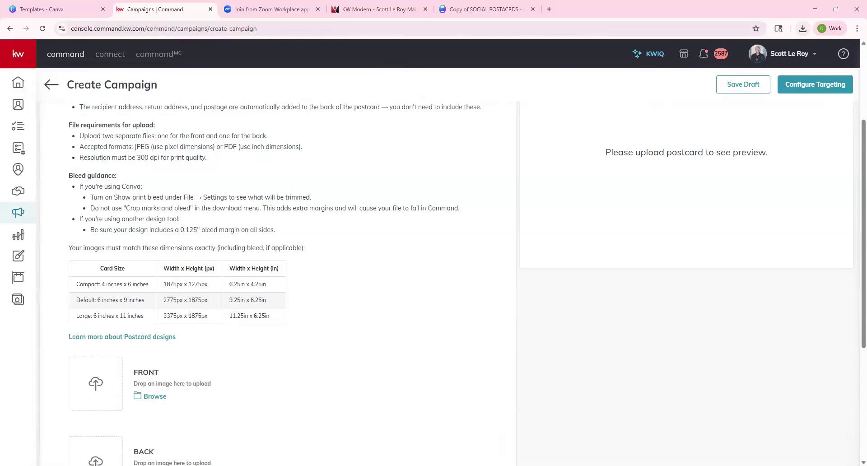
Try SAMPLE A (2) from the postcards folder as the front image.
left_click(152, 397)
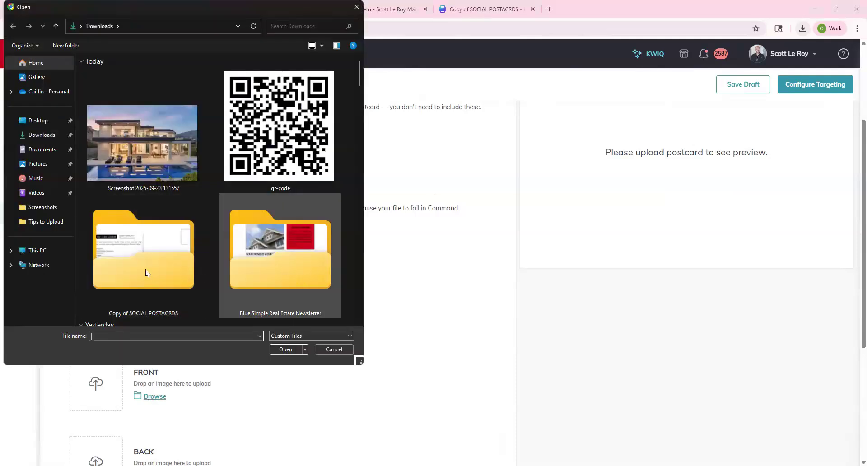
double_click(148, 271)
double_click(110, 85)
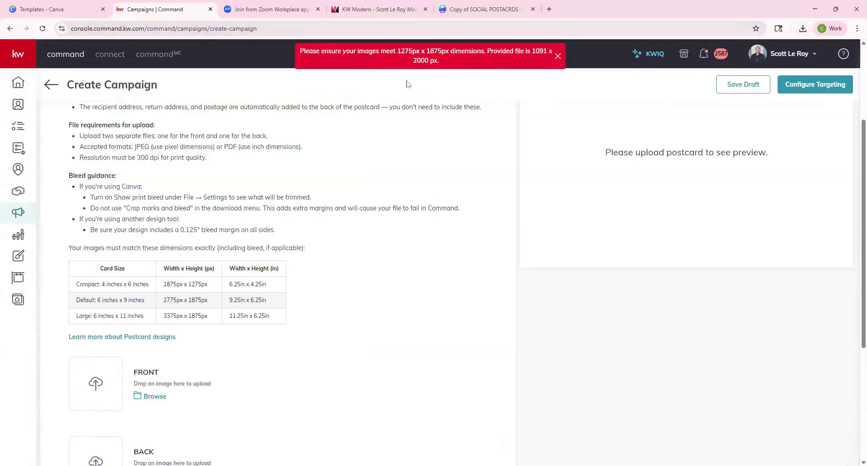
Search 'resizer' in a new tab and open imageresizer.com.
left_click(548, 9)
type("re")
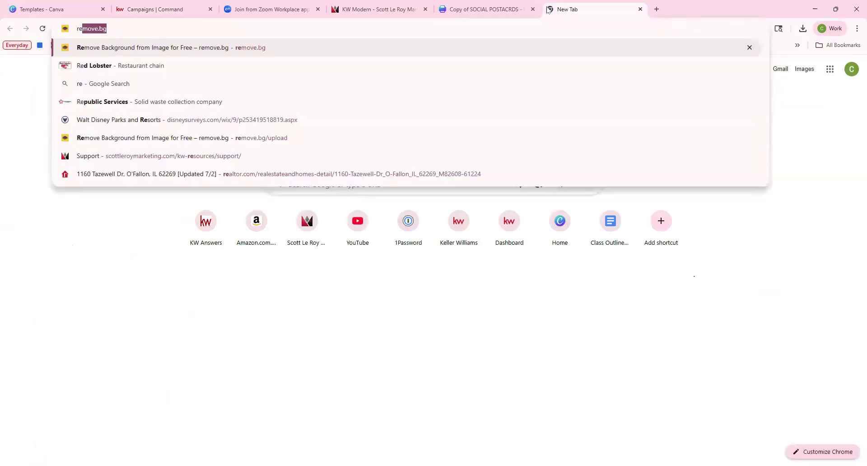
type("sizer")
key("Return")
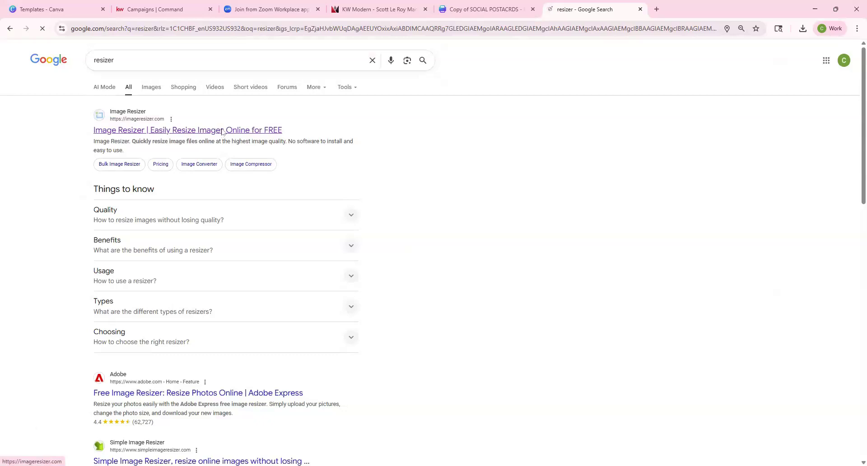
left_click(223, 130)
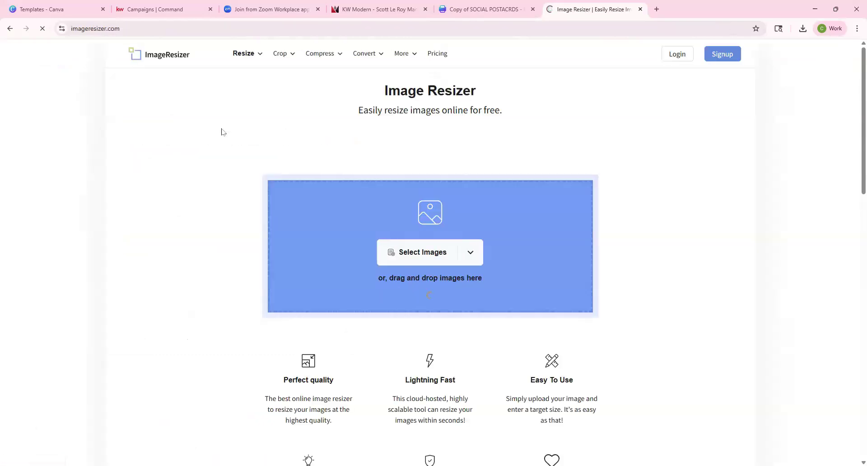
Load both SAMPLE postcard images from the computer with aspect ratio unlocked.
left_click(462, 258)
left_click(435, 282)
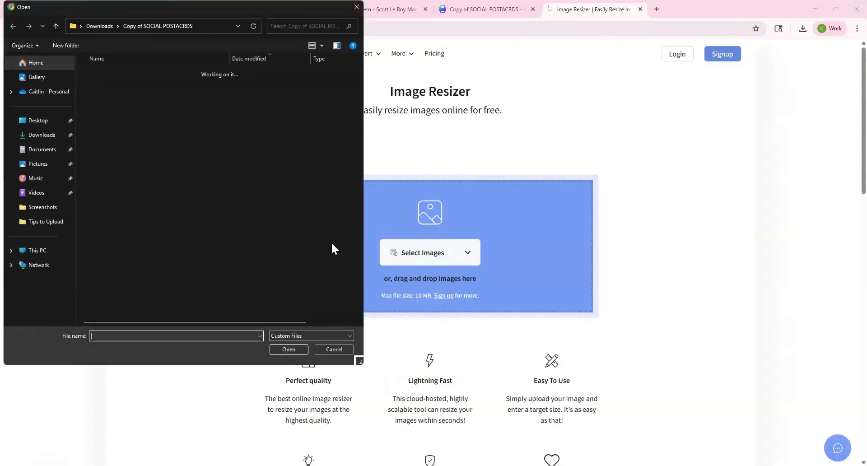
left_click_drag(113, 120, 112, 85)
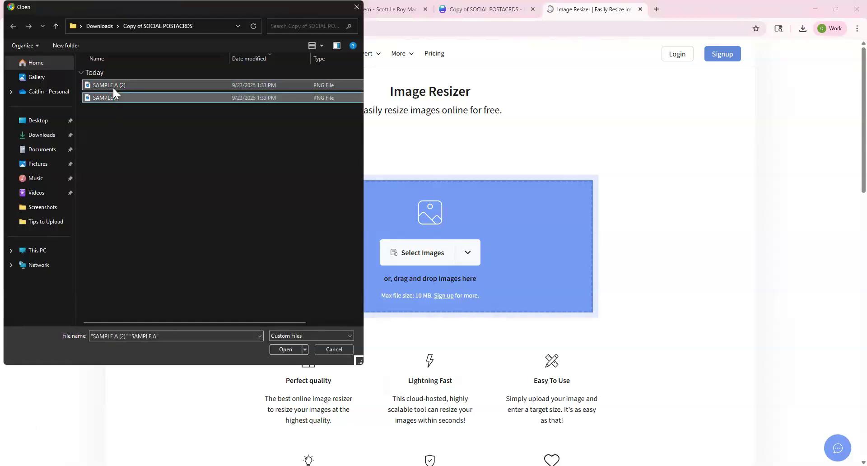
key("Return")
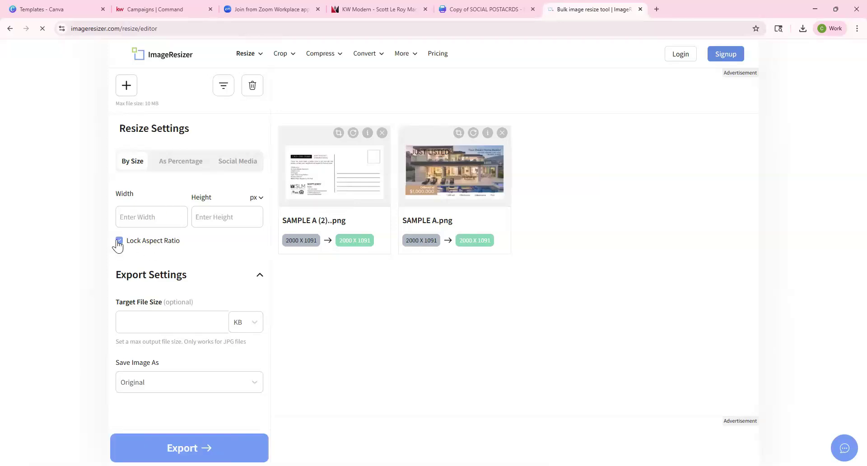
left_click(118, 242)
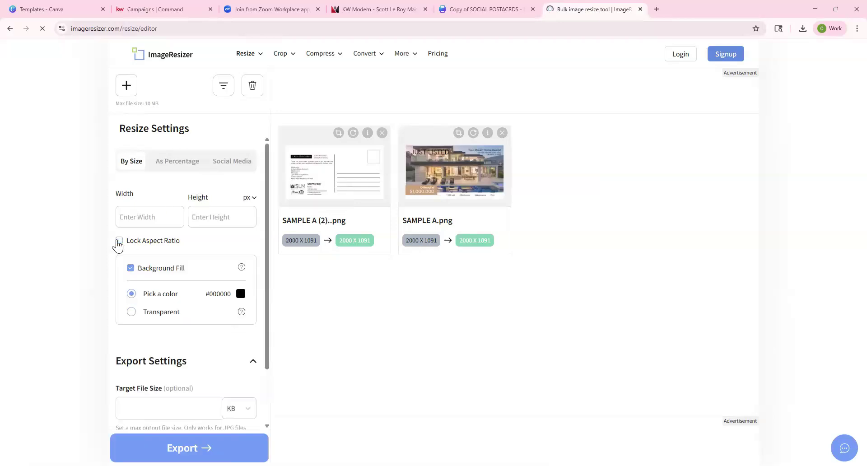
left_click(141, 9)
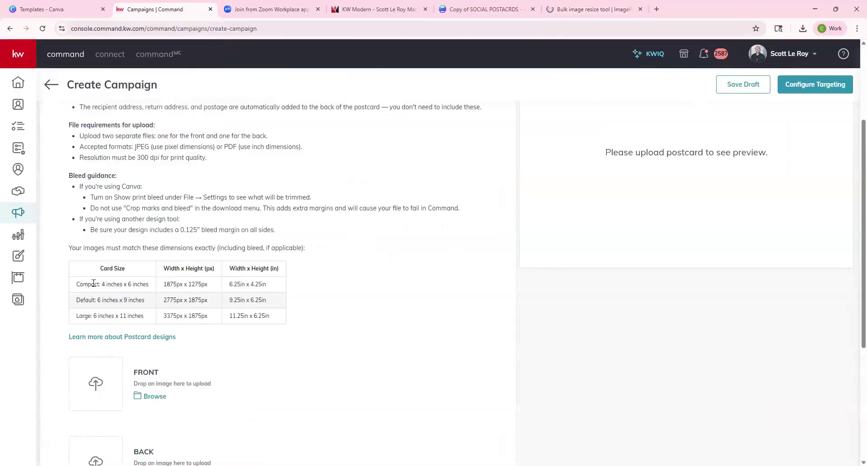
Copy the Default card size '2775px x 1875px' and return to ImageResizer.
left_click_drag(80, 284, 148, 284)
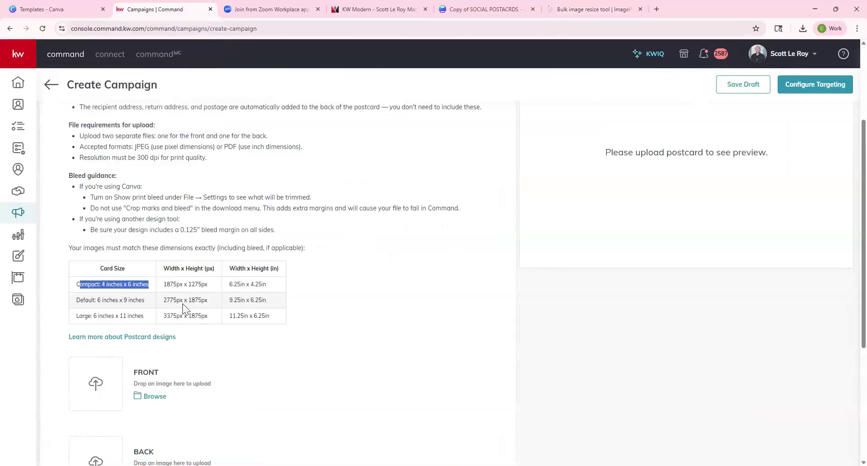
left_click_drag(163, 300, 208, 300)
right_click(207, 302)
left_click(224, 311)
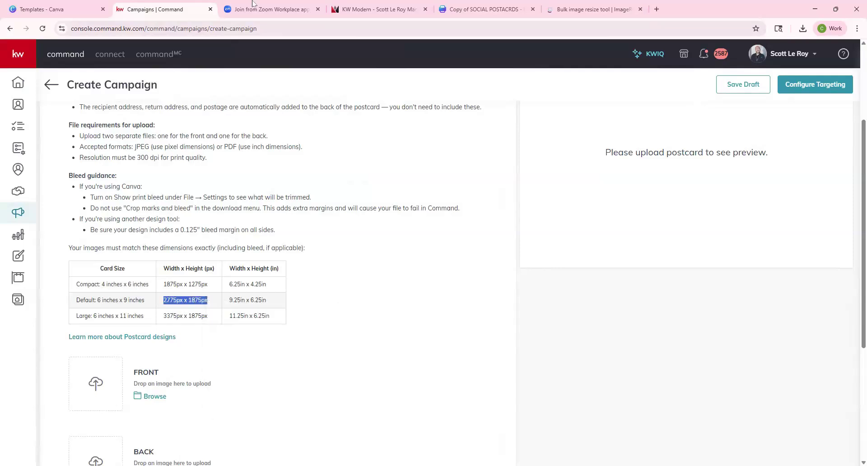
left_click(568, 6)
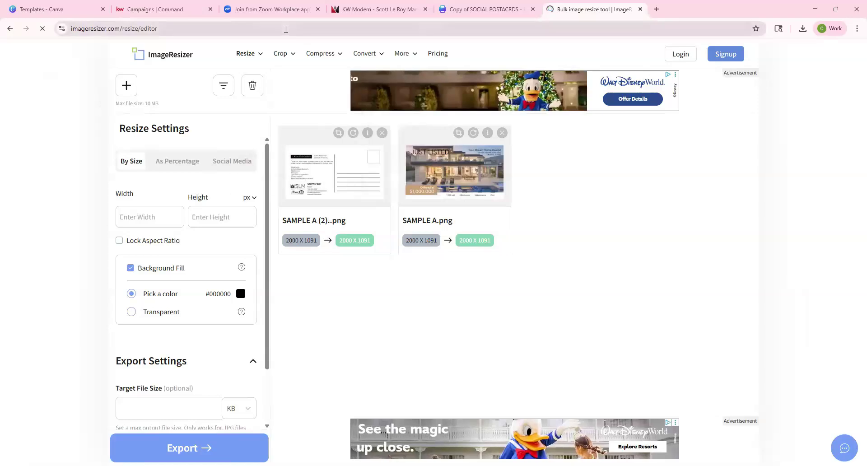
Resize the postcard images to 2775 × 1875 px in ImageResizer and export them.
key("ctrl+v")
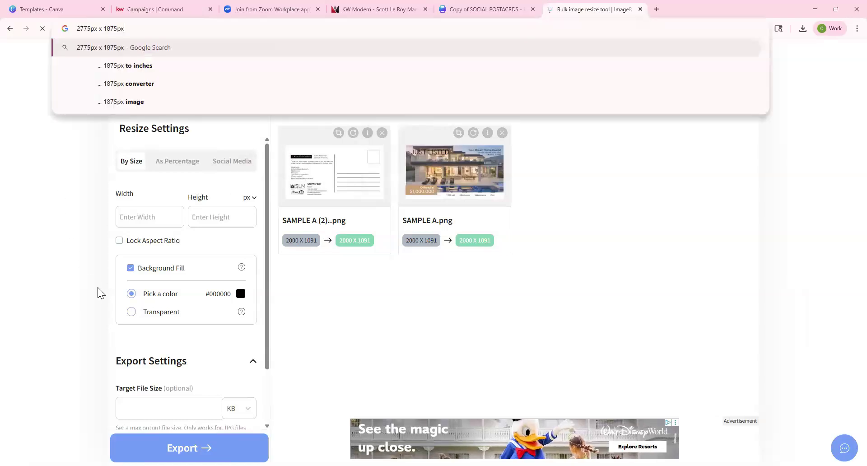
left_click(140, 220)
type("2")
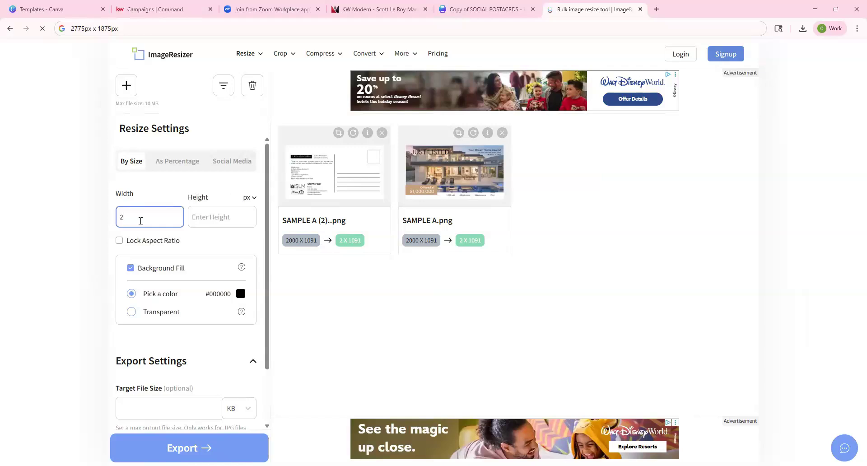
type("775")
key("Tab")
type("1")
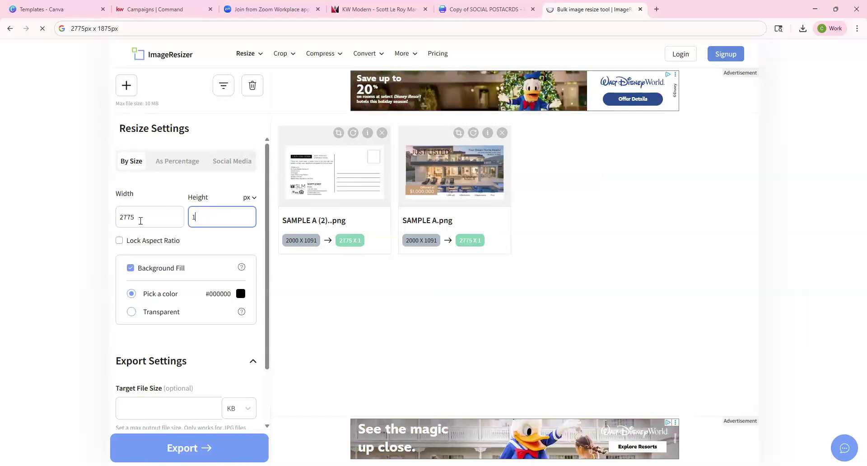
type("875")
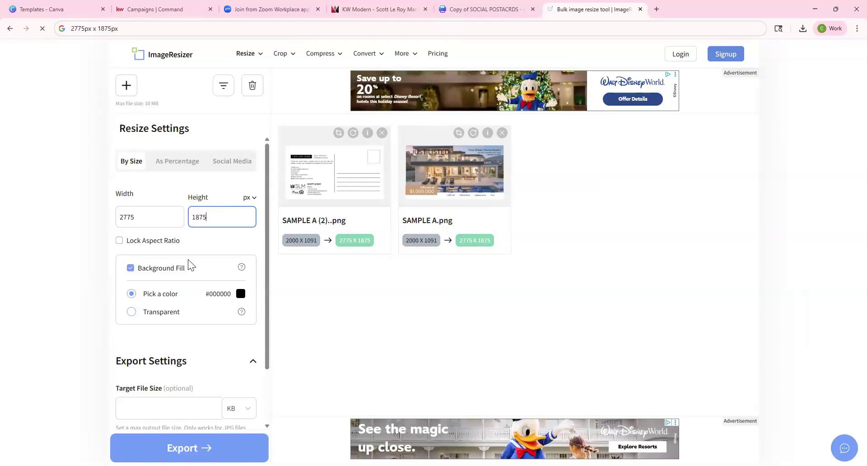
scroll(188, 262, "down", 2)
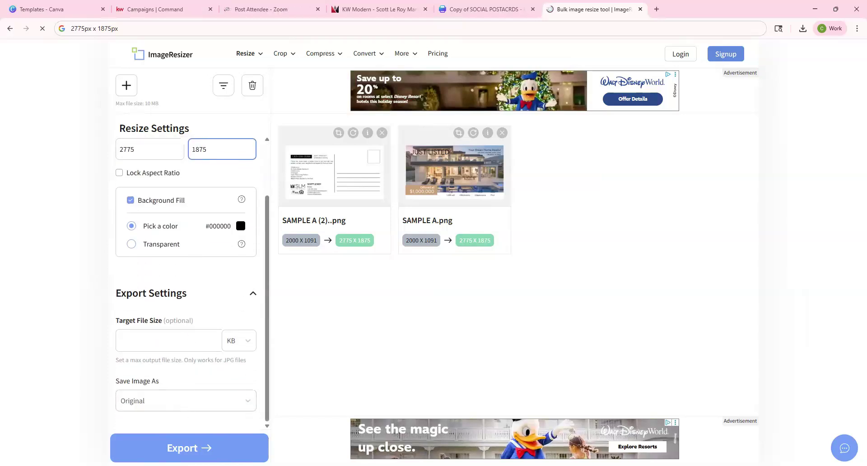
left_click(189, 448)
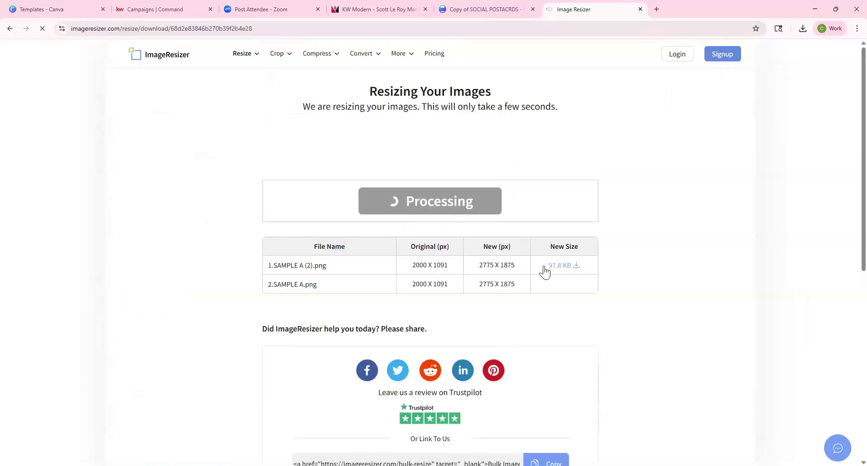
Download the resized SAMPLE A (2).png (97.8 KB).
left_click(570, 266)
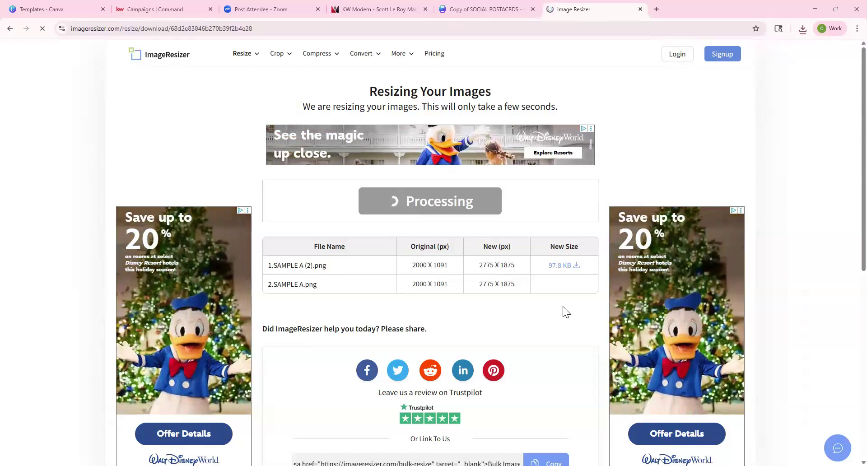
left_click(147, 9)
scroll(143, 363, "down", 3)
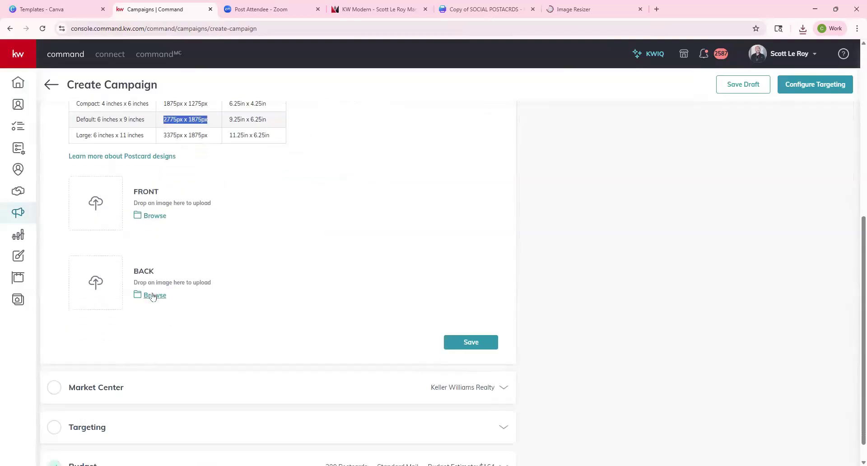
Upload the resized SAMPLE A (2).png from Downloads as the postcard back.
left_click(153, 296)
left_click(52, 136)
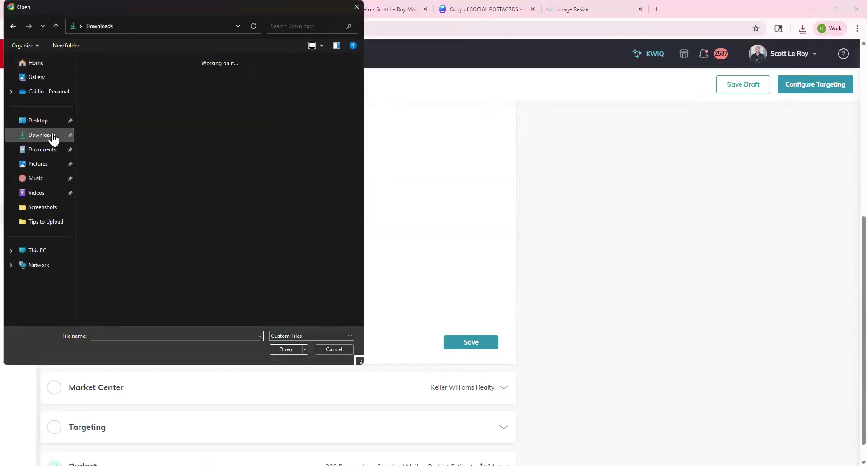
left_click(158, 148)
double_click(158, 148)
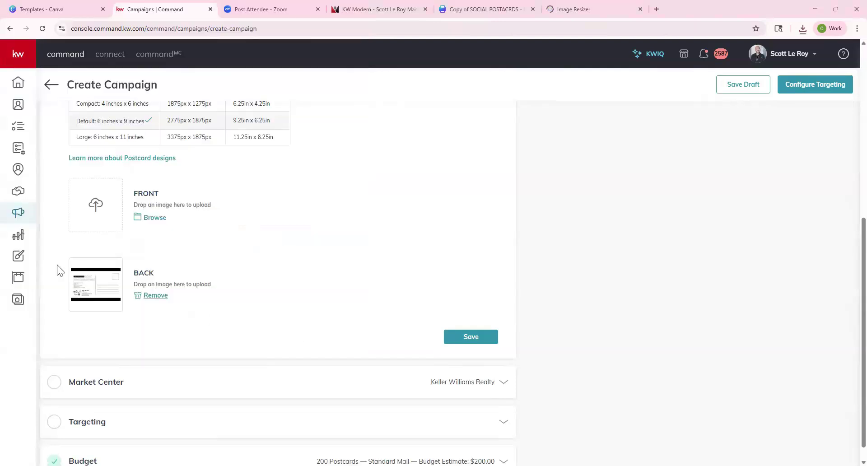
Download the resized SAMPLE A.png and upload it as the postcard front.
left_click(573, 2)
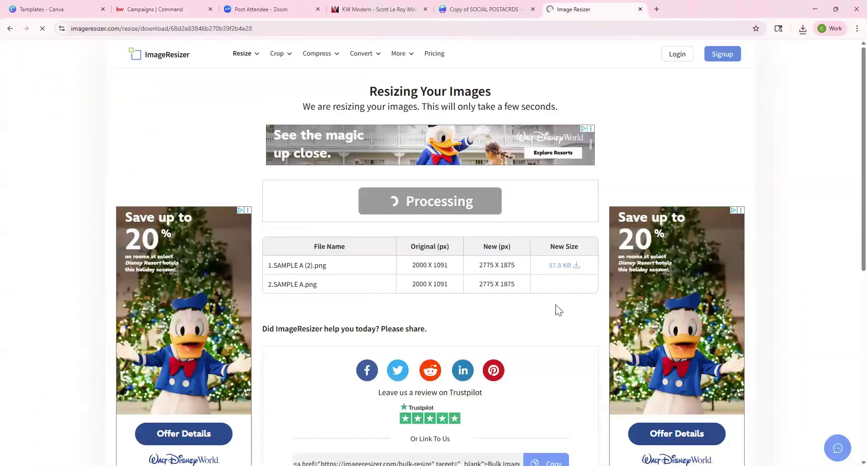
scroll(557, 297, "down", 3)
scroll(550, 291, "down", 4)
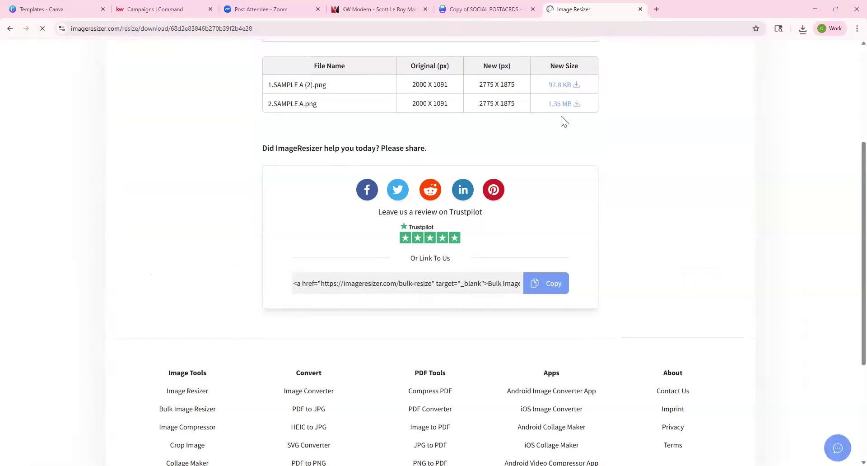
left_click(563, 105)
left_click(149, 2)
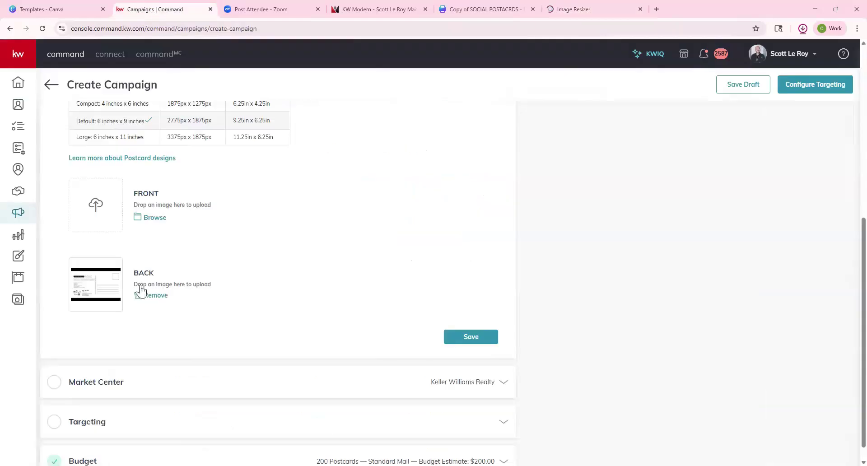
left_click(146, 219)
left_click(125, 126)
double_click(125, 124)
Preview the postcard back and front, save the Content section, and expand Market Center.
scroll(587, 317, "up", 10)
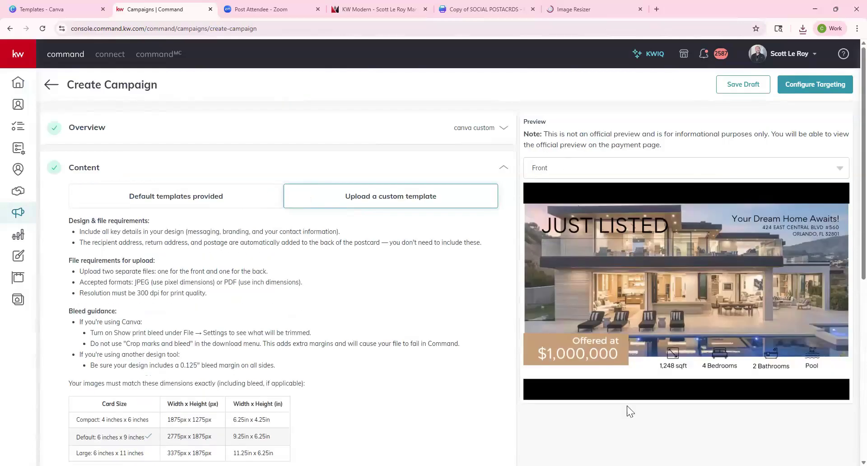
left_click(559, 178)
left_click(553, 208)
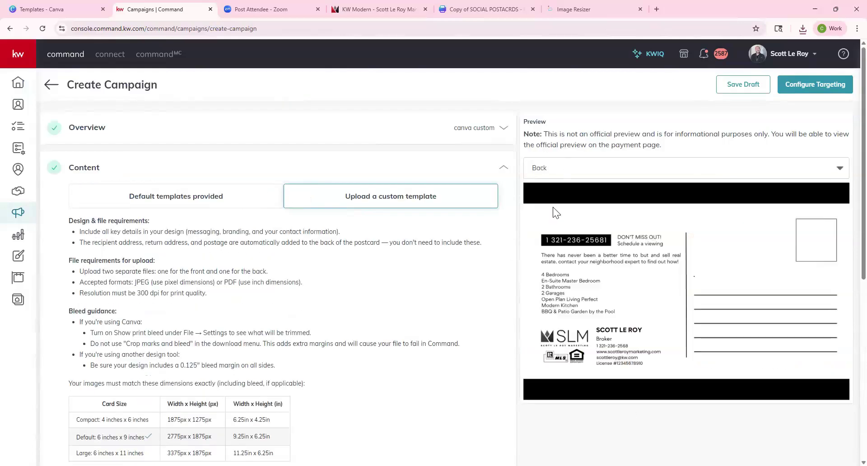
left_click(570, 171)
left_click(567, 189)
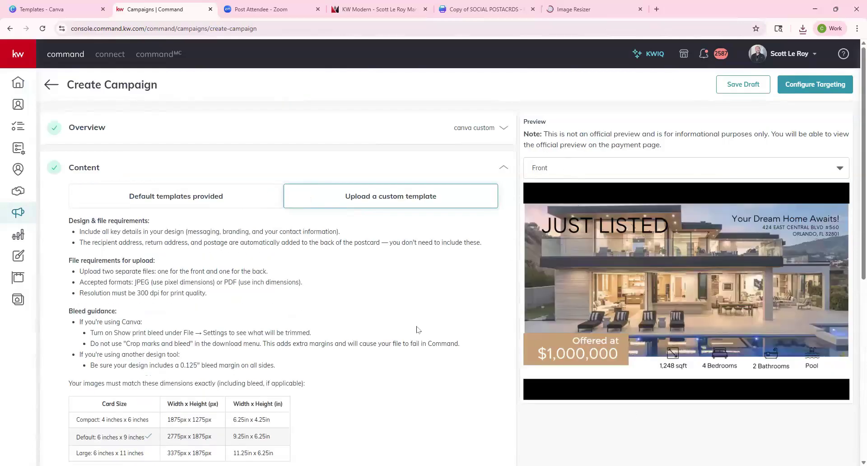
scroll(416, 330, "down", 7)
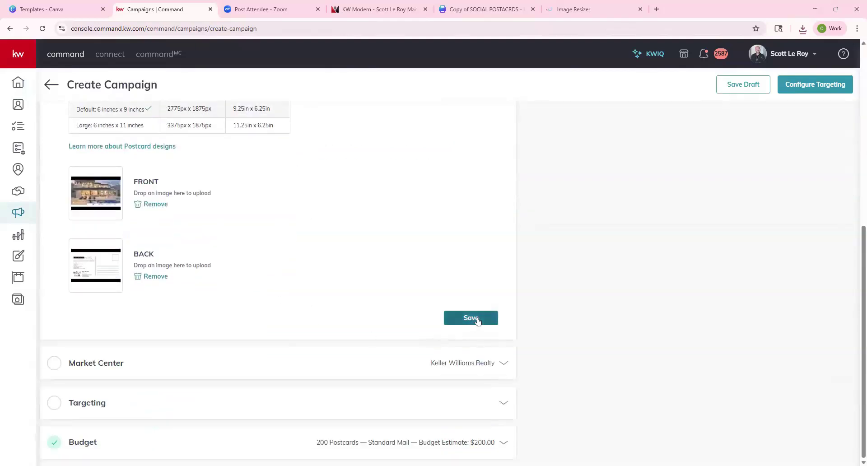
left_click(476, 319)
left_click(499, 211)
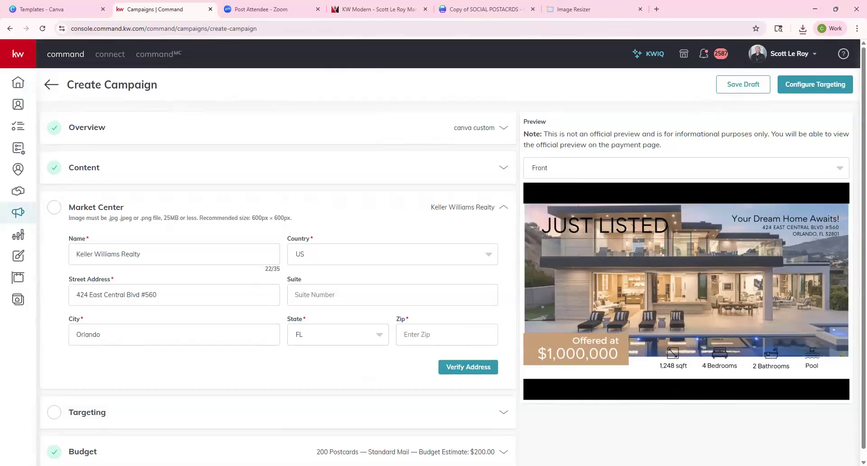
Verify the market center address, keeping it as entered, and confirm it.
left_click(472, 368)
left_click(321, 254)
left_click(466, 327)
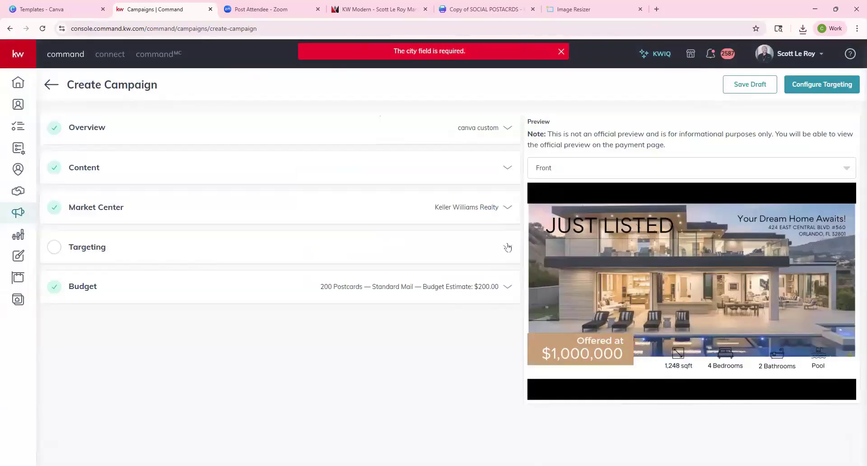
Set local targeting to the pasted Malibu street address with state CA and save.
left_click(508, 247)
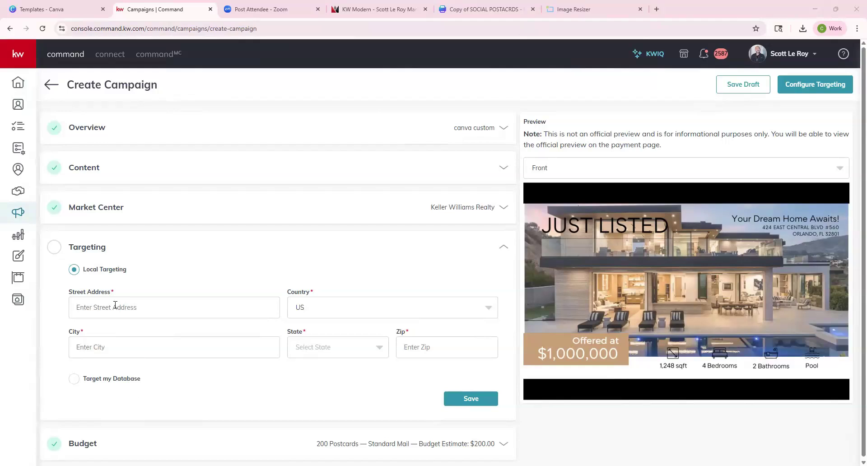
left_click(309, 339)
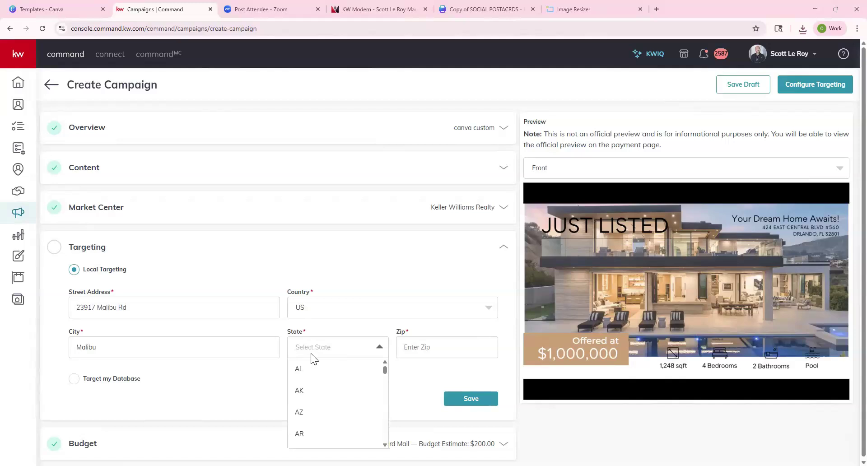
type("CA")
key("Return")
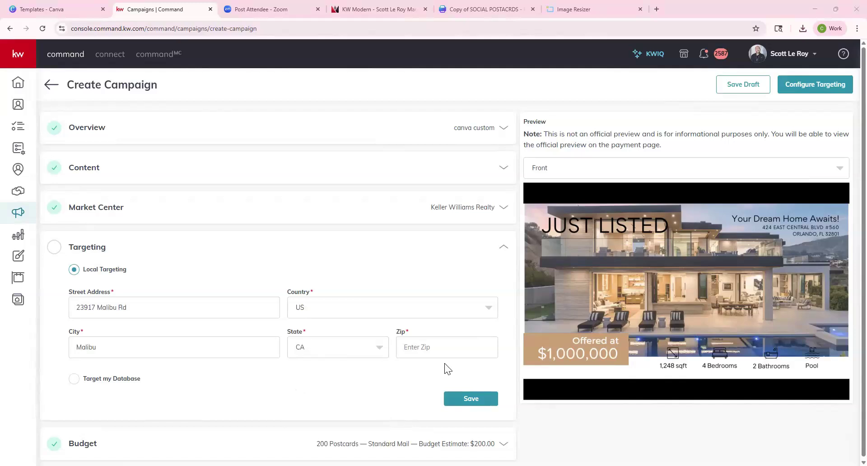
left_click(484, 403)
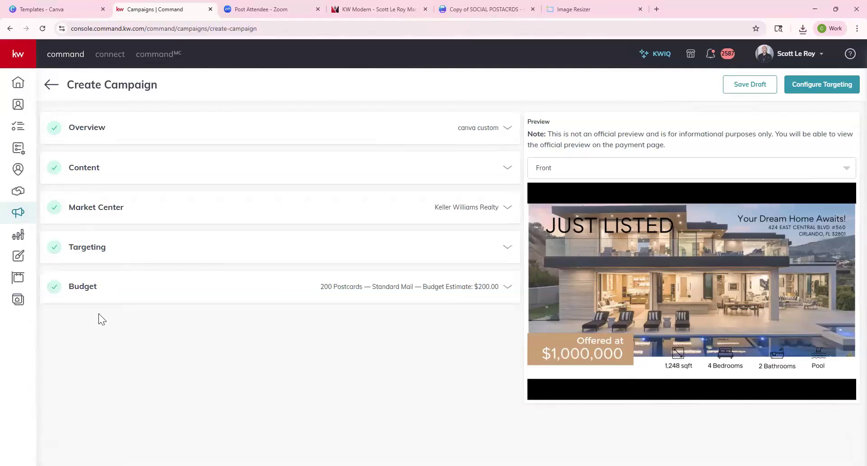
Save the budget at 200 Standard-postage postcards ($200.00) and confirm creating the campaign.
left_click(483, 296)
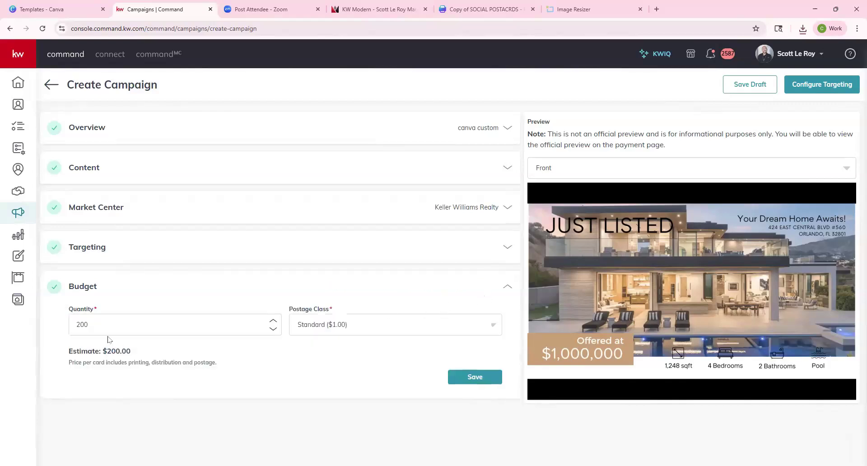
left_click_drag(109, 353, 160, 356)
left_click(356, 331)
left_click(358, 296)
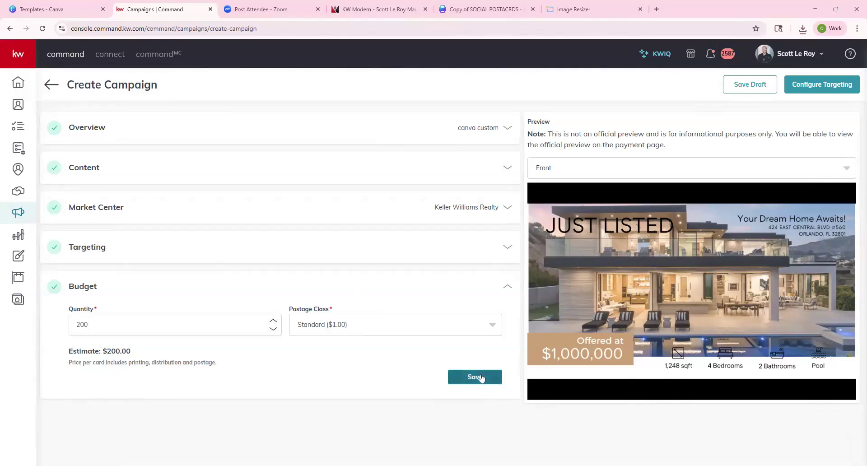
left_click(482, 377)
left_click(817, 91)
left_click(411, 276)
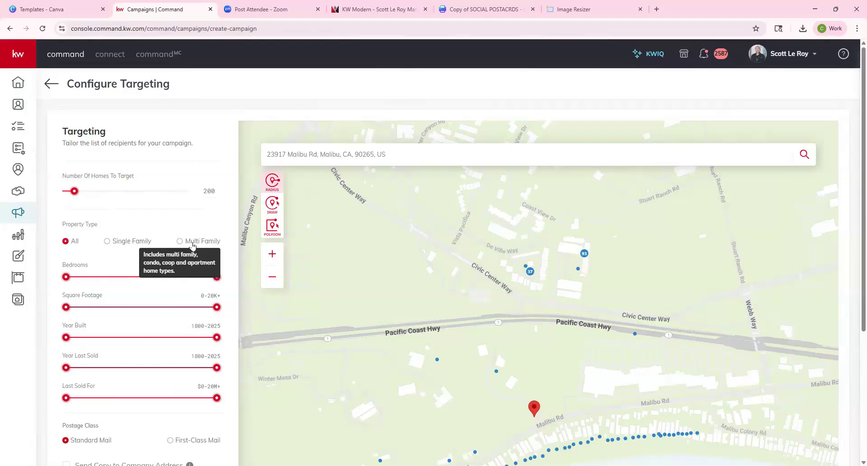
Draw a custom map area around the De Ville Way block (172 homes) and continue.
scroll(195, 291, "down", 2)
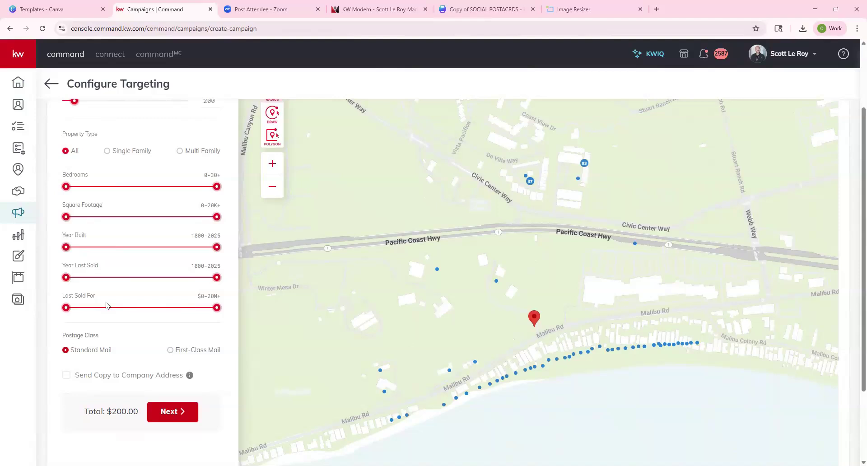
scroll(112, 302, "up", 2)
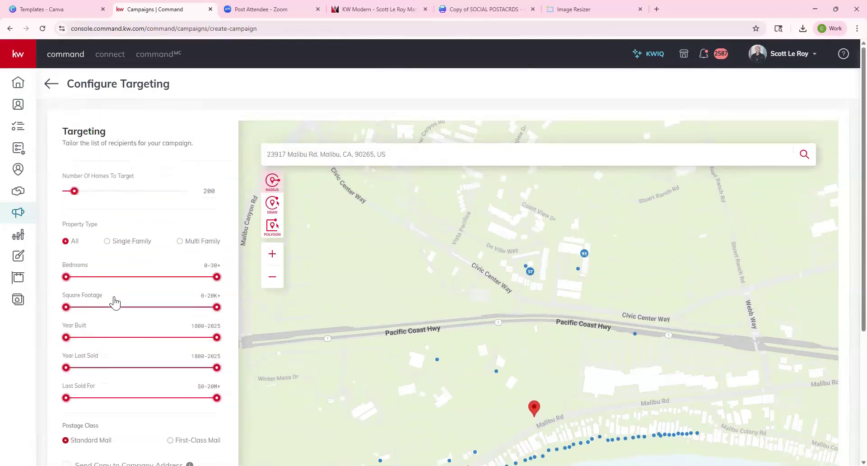
left_click(273, 206)
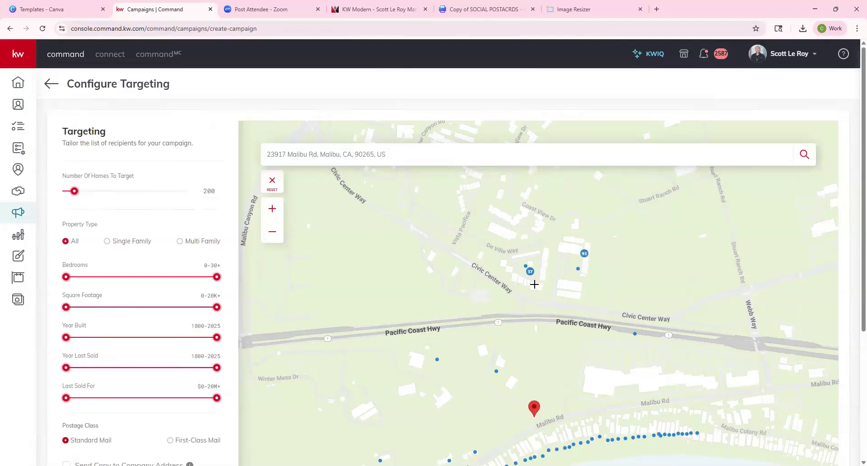
mouse_move(551, 308)
left_mouse_down()
mouse_move(609, 243)
mouse_move(502, 226)
mouse_move(495, 291)
mouse_move(581, 294)
left_mouse_up()
scroll(653, 300, "down", 5)
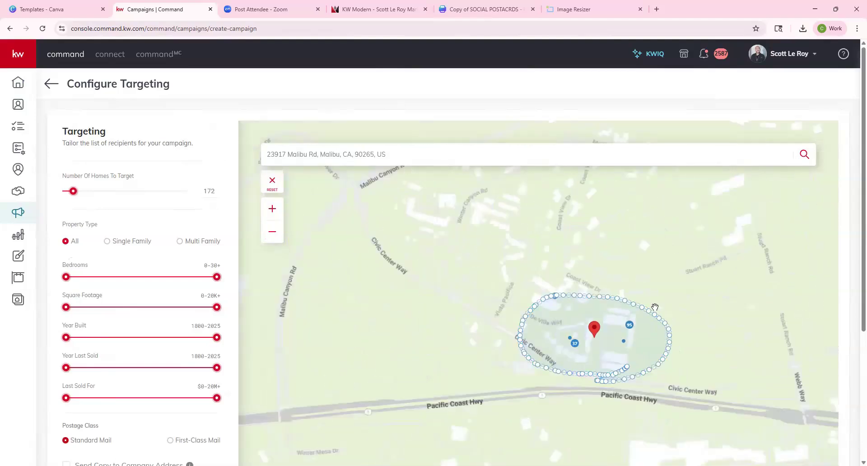
scroll(653, 361, "up", 2)
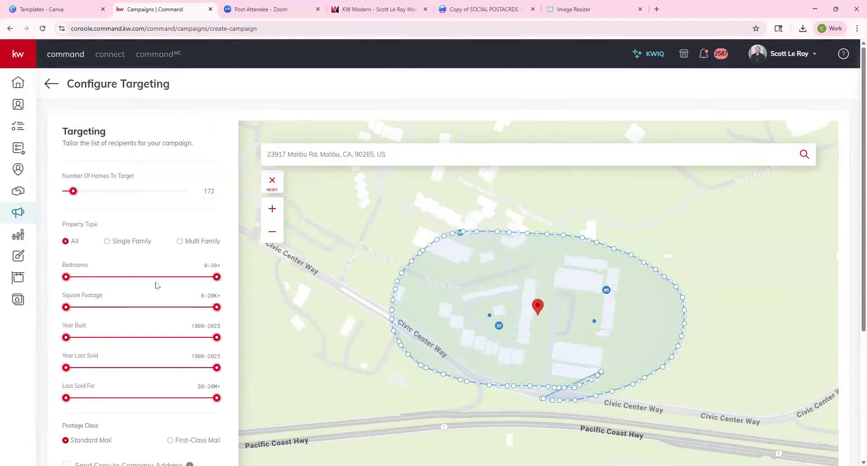
scroll(189, 346, "down", 1)
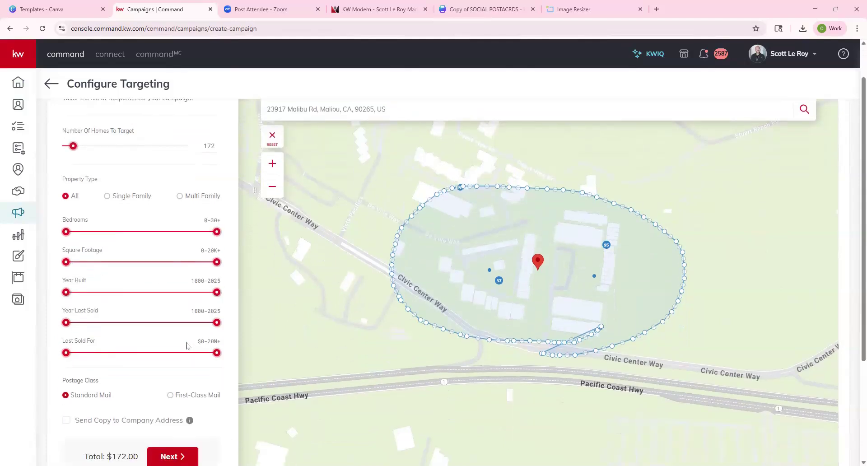
scroll(171, 362, "down", 1)
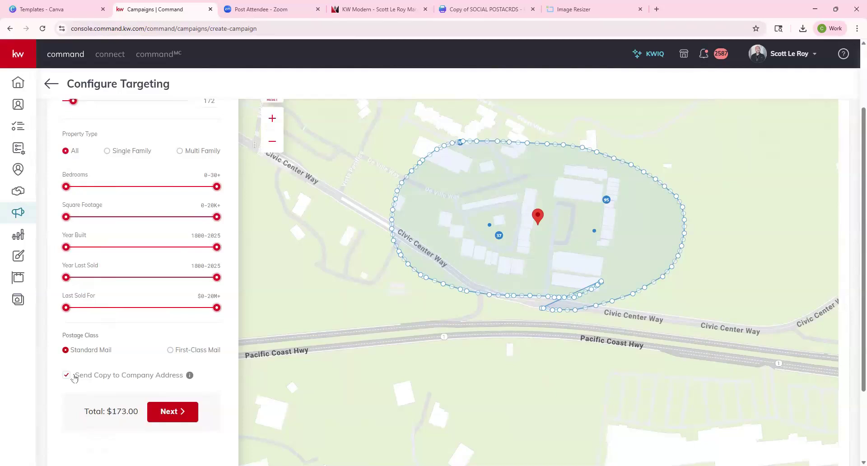
mouse_move(190, 381)
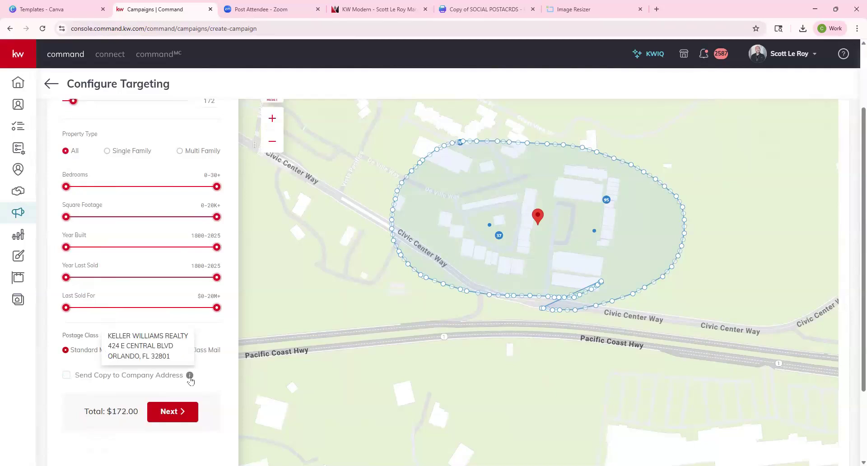
left_click(184, 411)
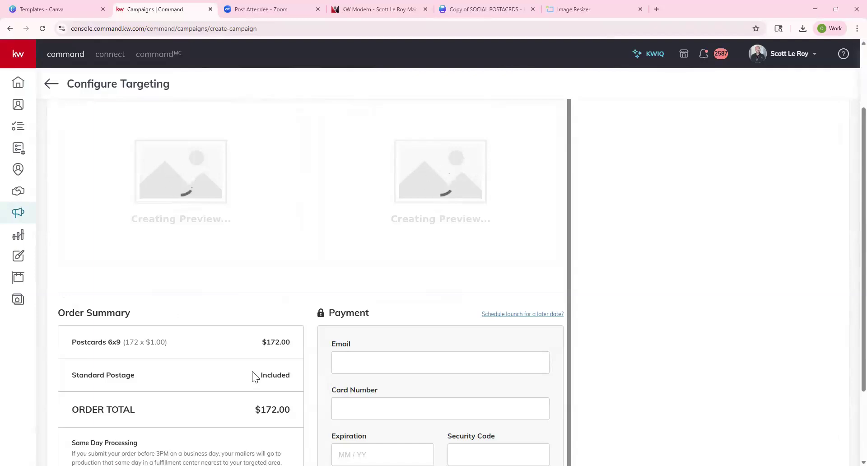
Open the larger postcard preview PDF, then return to the Direct Mail campaigns list.
scroll(189, 353, "down", 1)
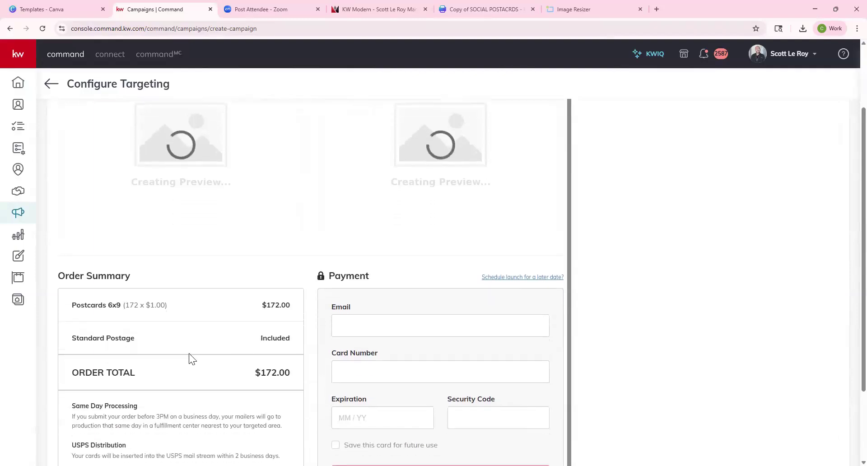
scroll(156, 413, "down", 3)
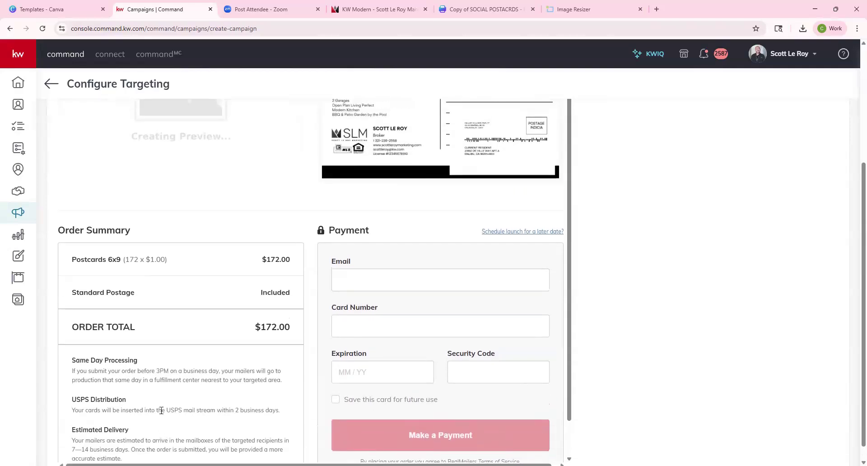
scroll(162, 409, "down", 3)
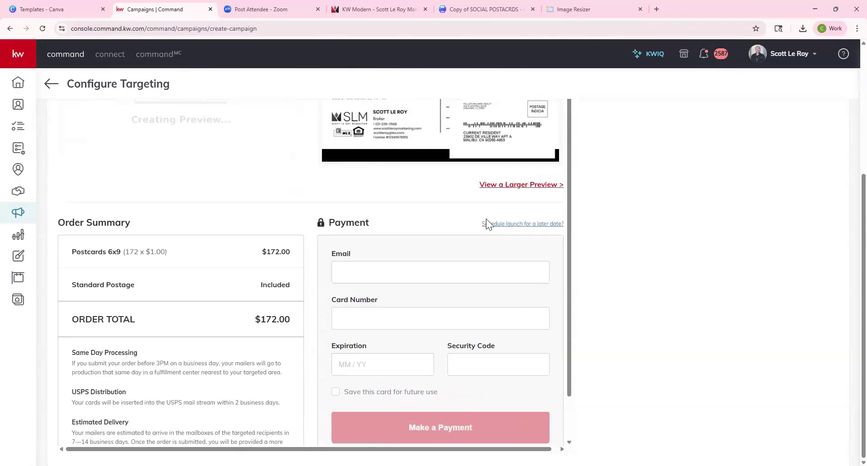
left_click(523, 185)
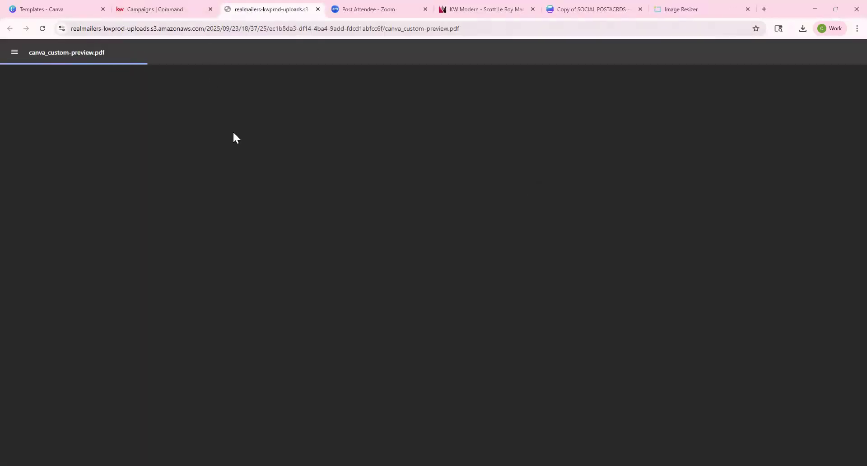
left_click(135, 9)
scroll(442, 255, "up", 3)
left_click(54, 84)
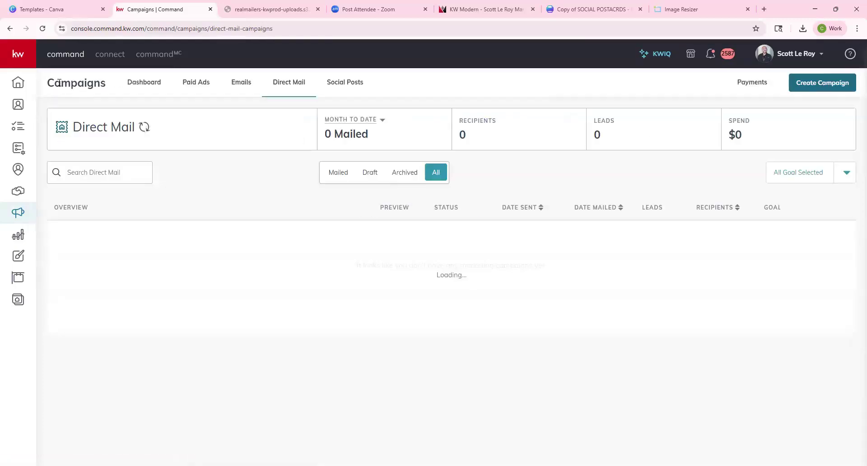